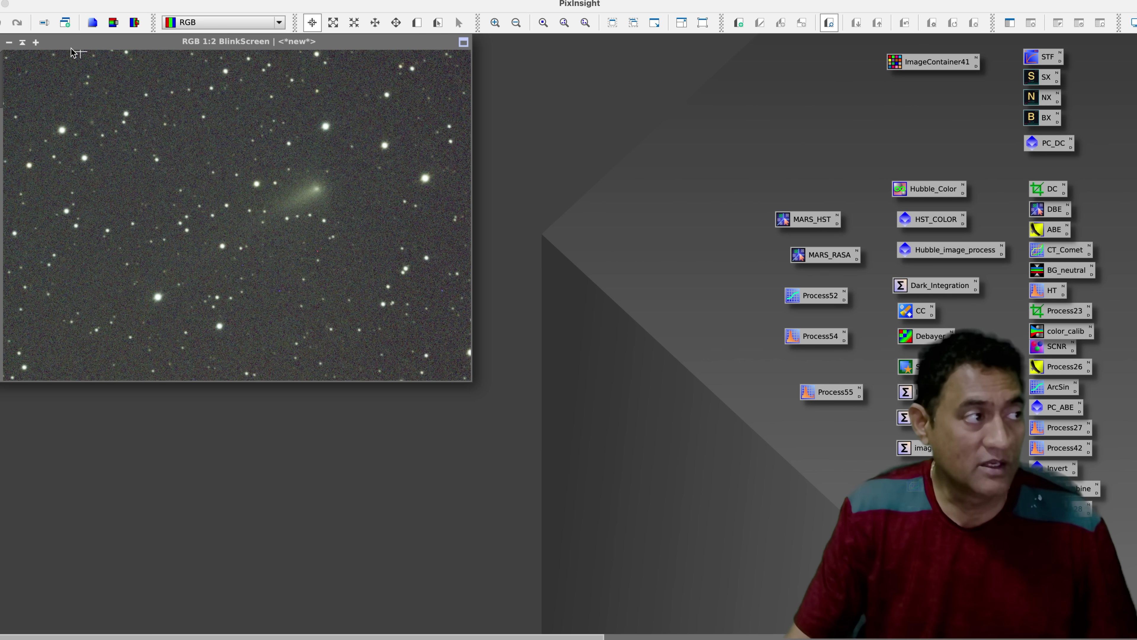
Step: Maximize the BlinkScreen window so the colour comet frame fills the workspace
left_click(35, 45)
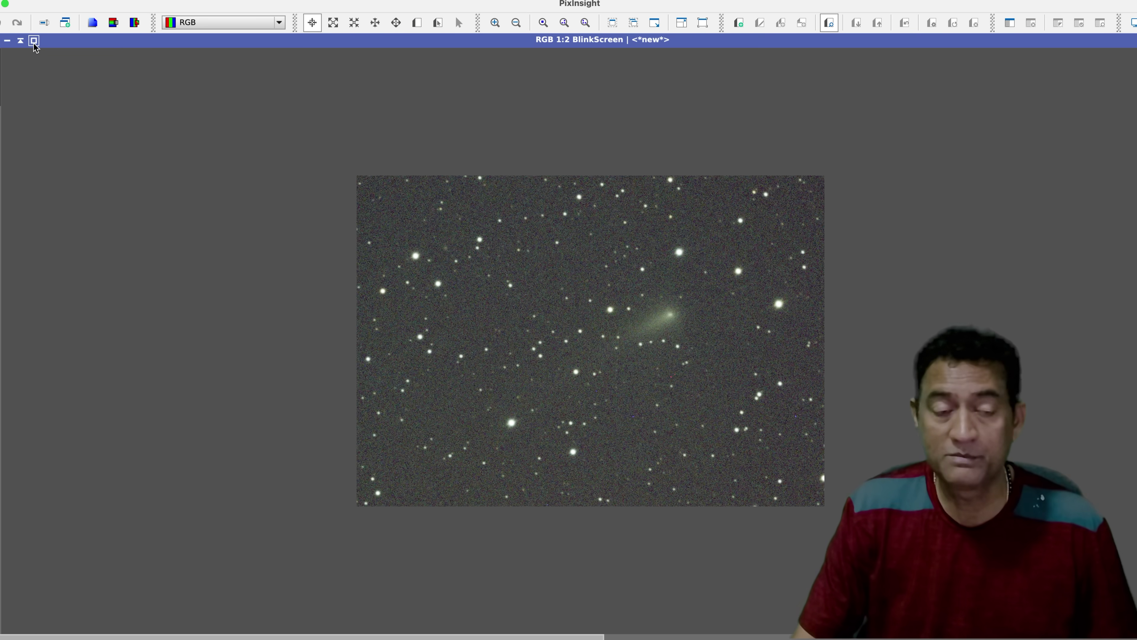
Step: Zoom in on the green comet in the BlinkScreen view with the mouse wheel
scroll(292, 184, "down", 1)
scroll(292, 184, "up", 2)
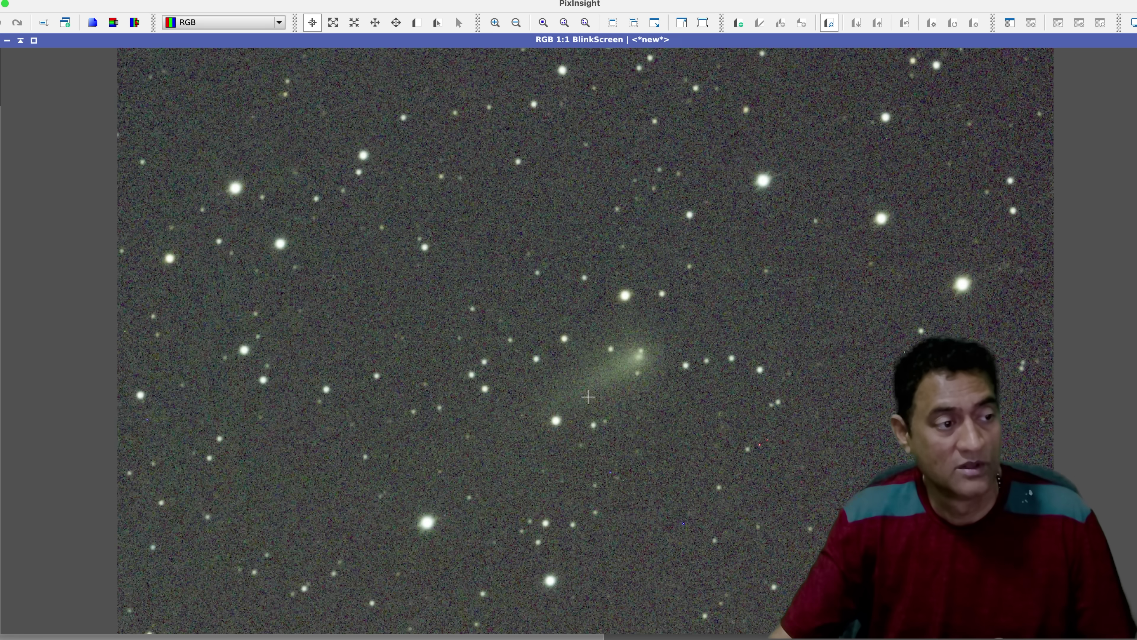
scroll(588, 396, "up", 1)
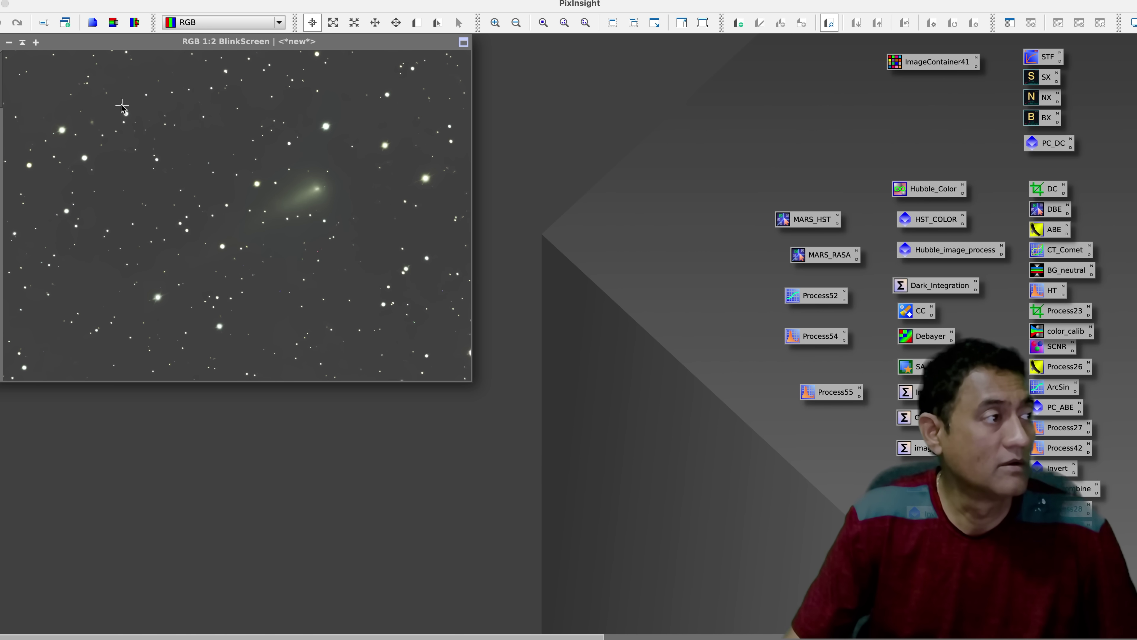
Step: Maximize the BlinkScreen window again to fill the workspace
left_click(35, 42)
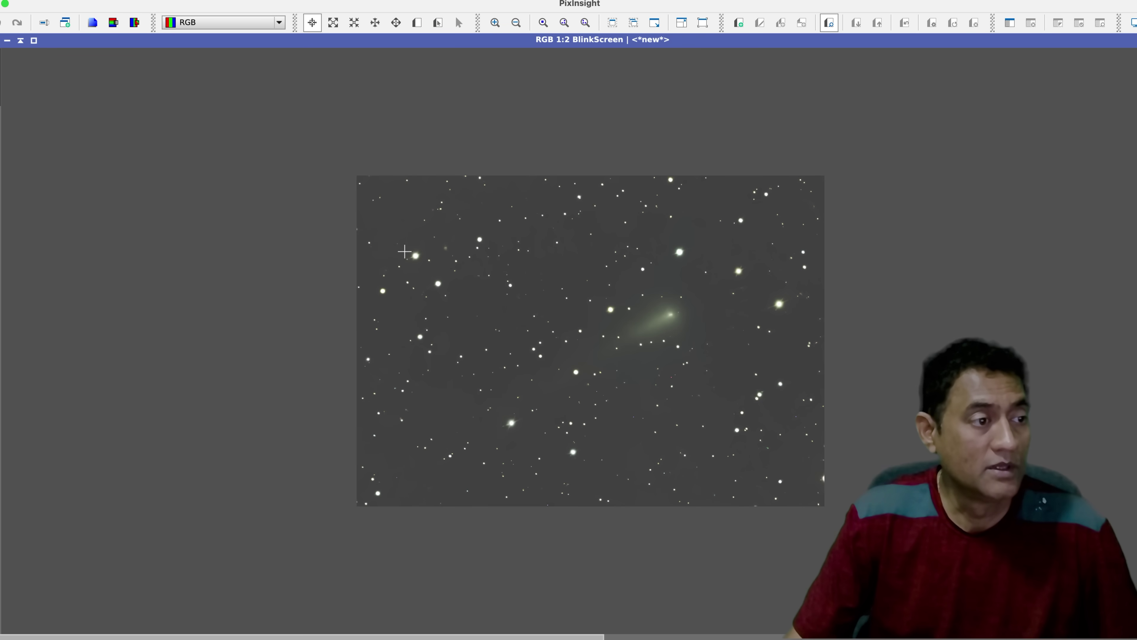
scroll(404, 252, "down", 1)
scroll(404, 252, "up", 2)
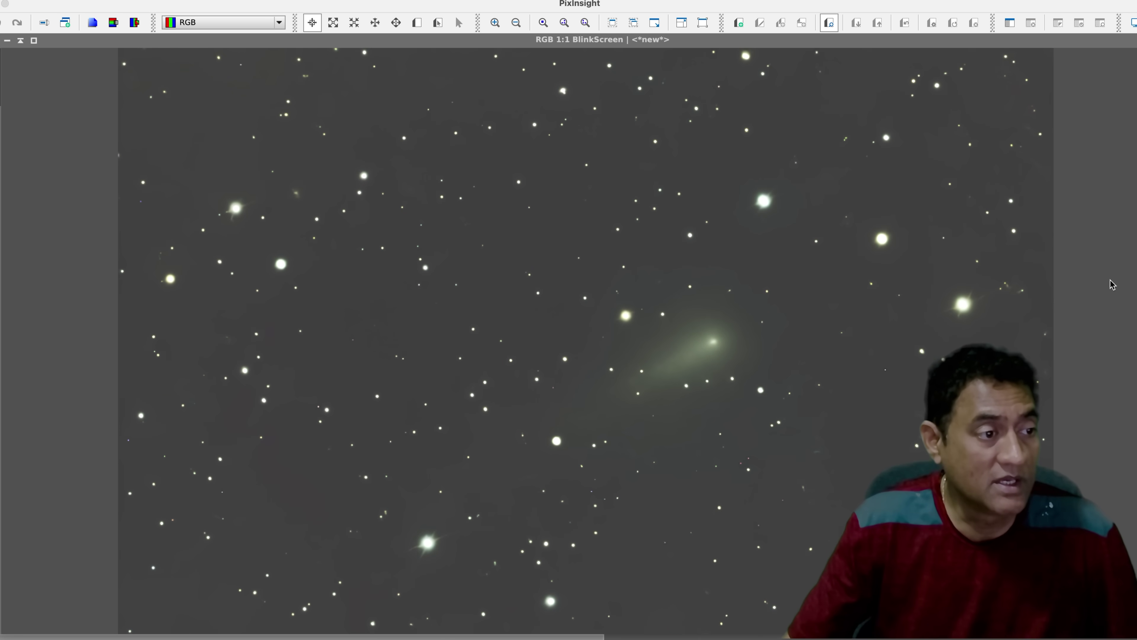
Step: Zoom to 5:1 on the comet's tail and pan across it to study the structure
left_click(894, 348)
scroll(894, 347, "up", 1)
scroll(754, 320, "down", 1)
scroll(754, 320, "up", 1)
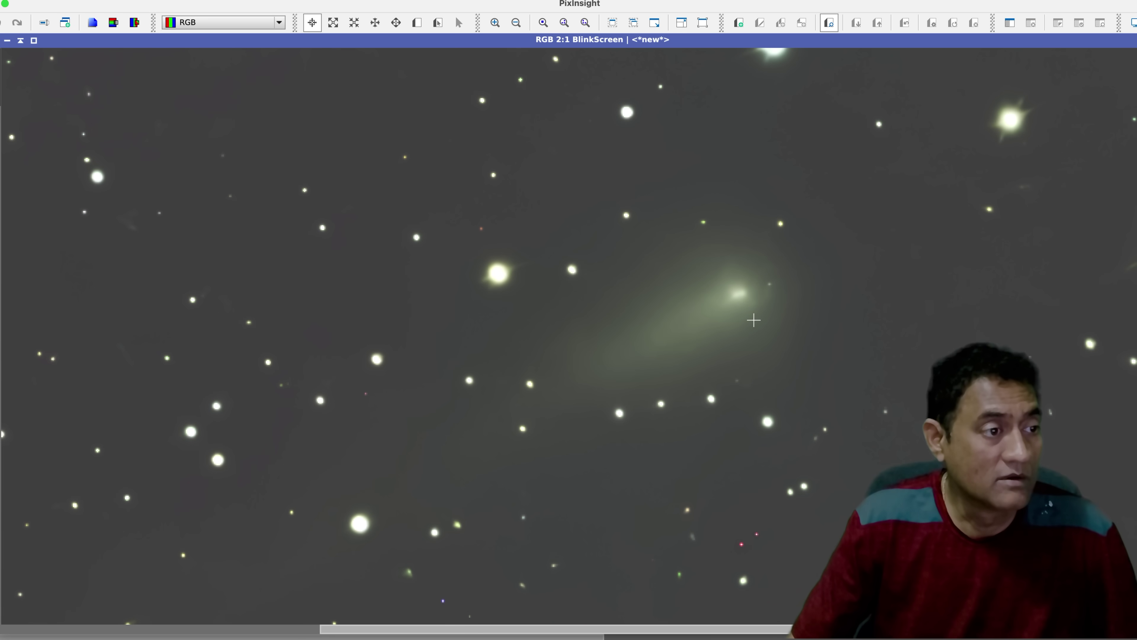
scroll(754, 320, "up", 1)
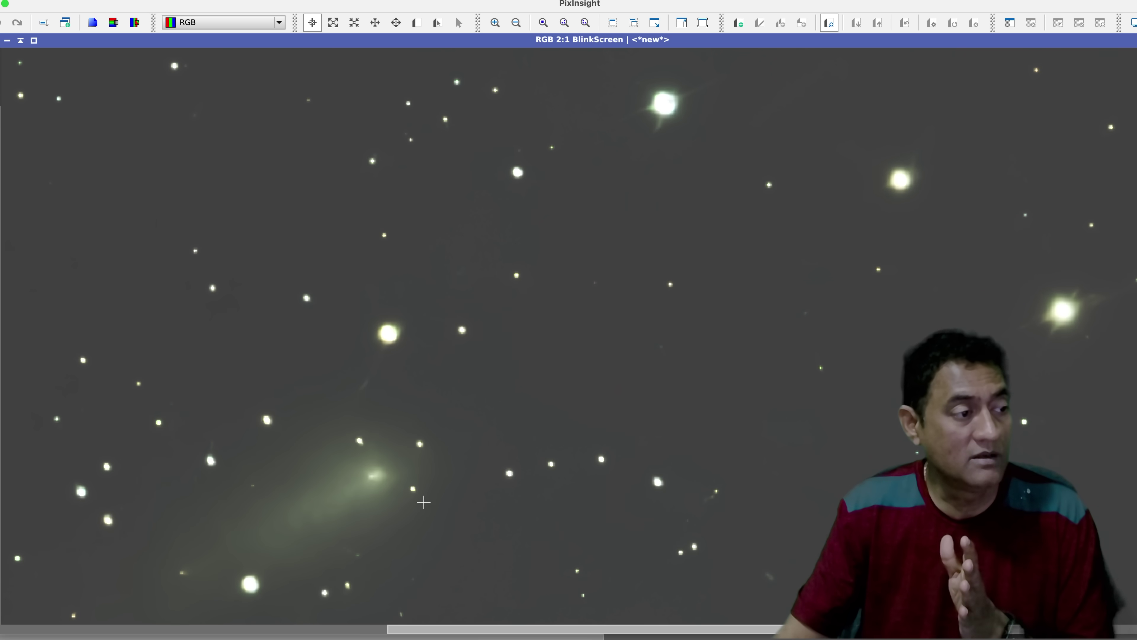
scroll(424, 502, "up", 3)
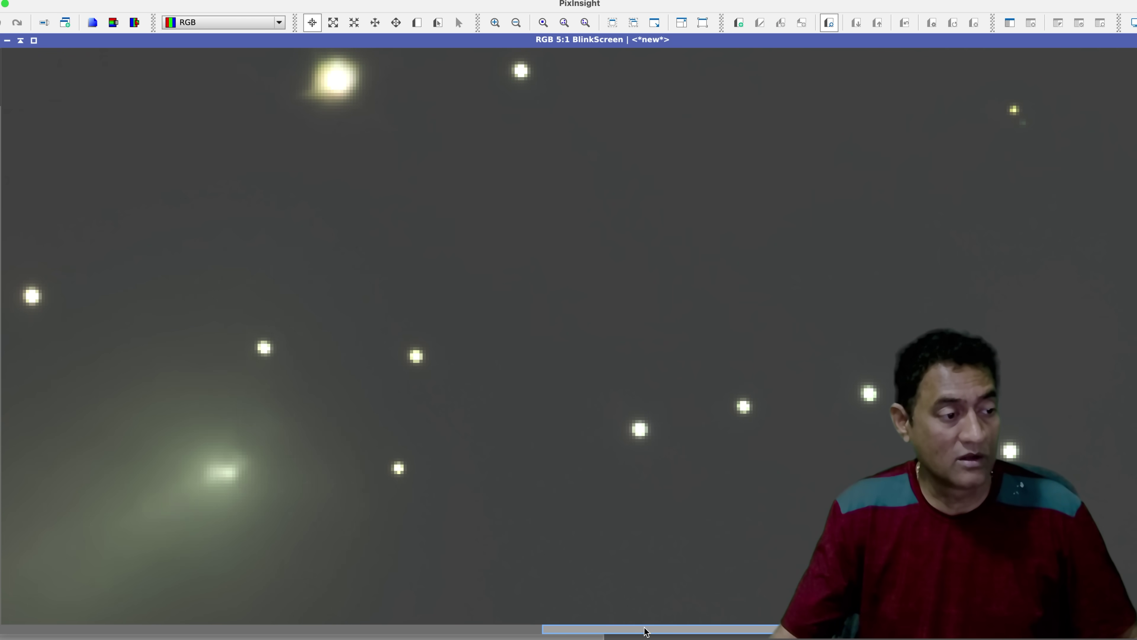
left_click_drag(642, 630, 607, 631)
scroll(628, 515, "up", 2)
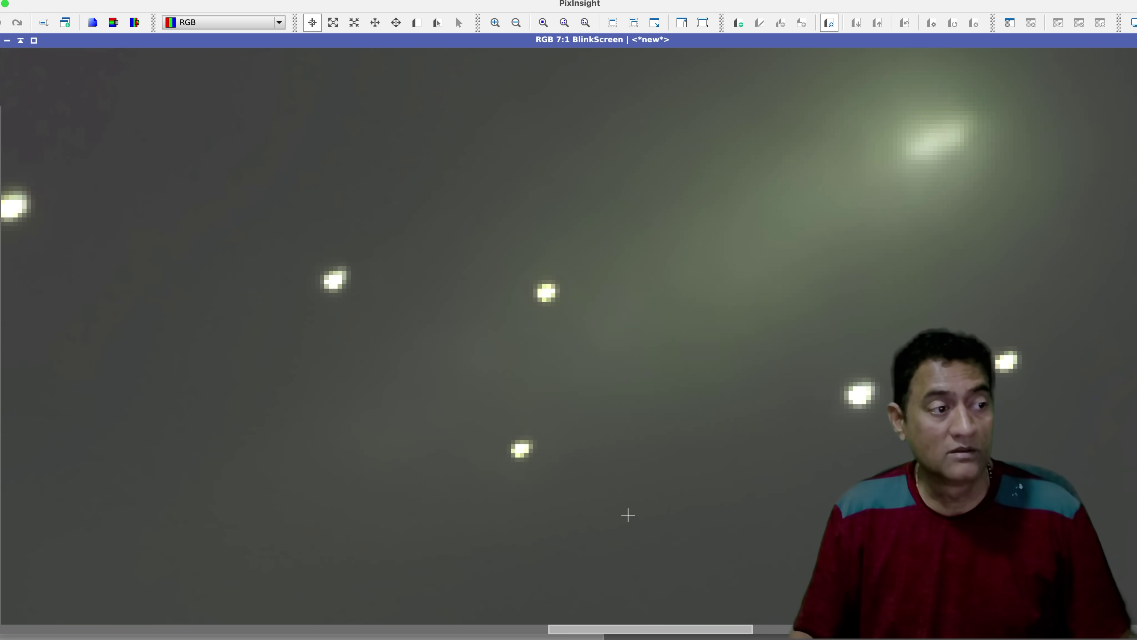
scroll(628, 515, "down", 3)
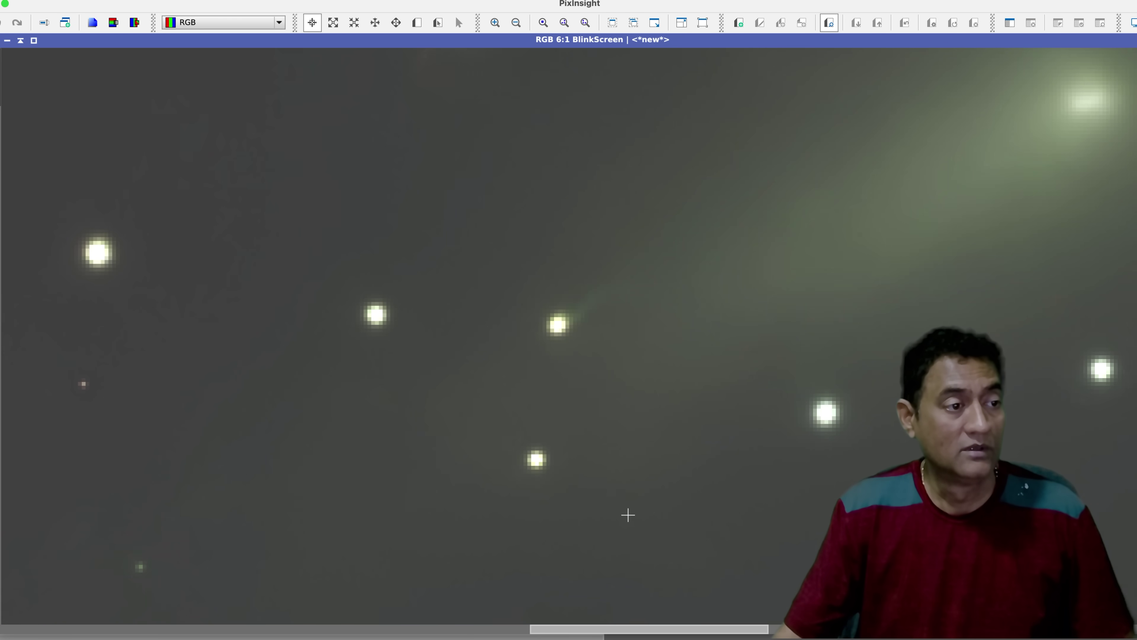
scroll(628, 515, "down", 1)
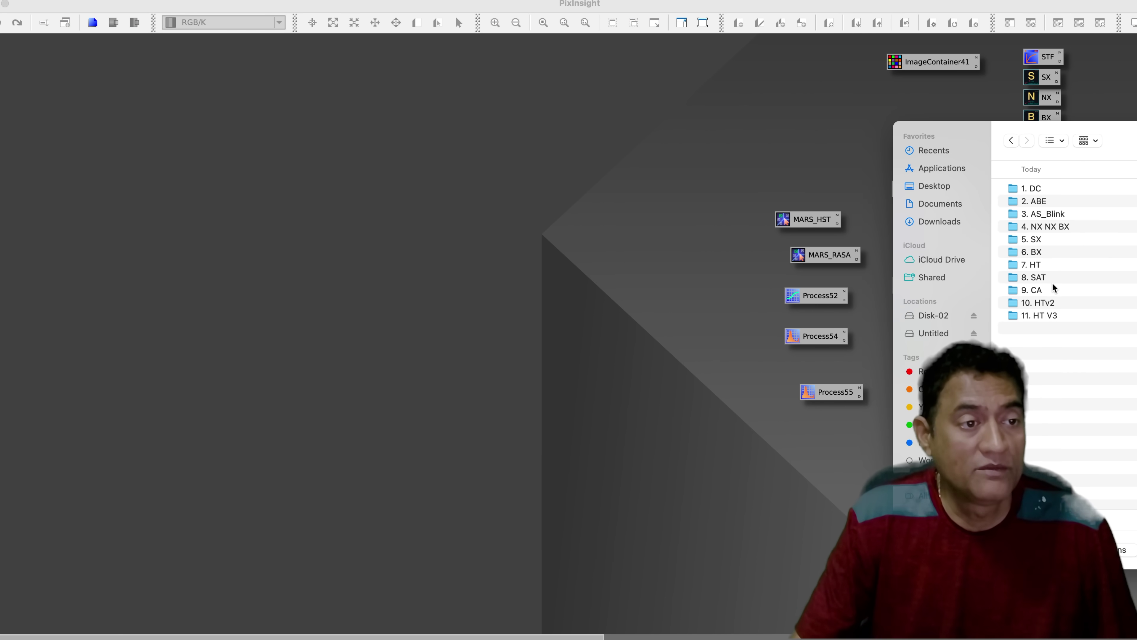
Step: Open the 8. SAT folder and load all of its Blink .xisf frames
left_click(1057, 240)
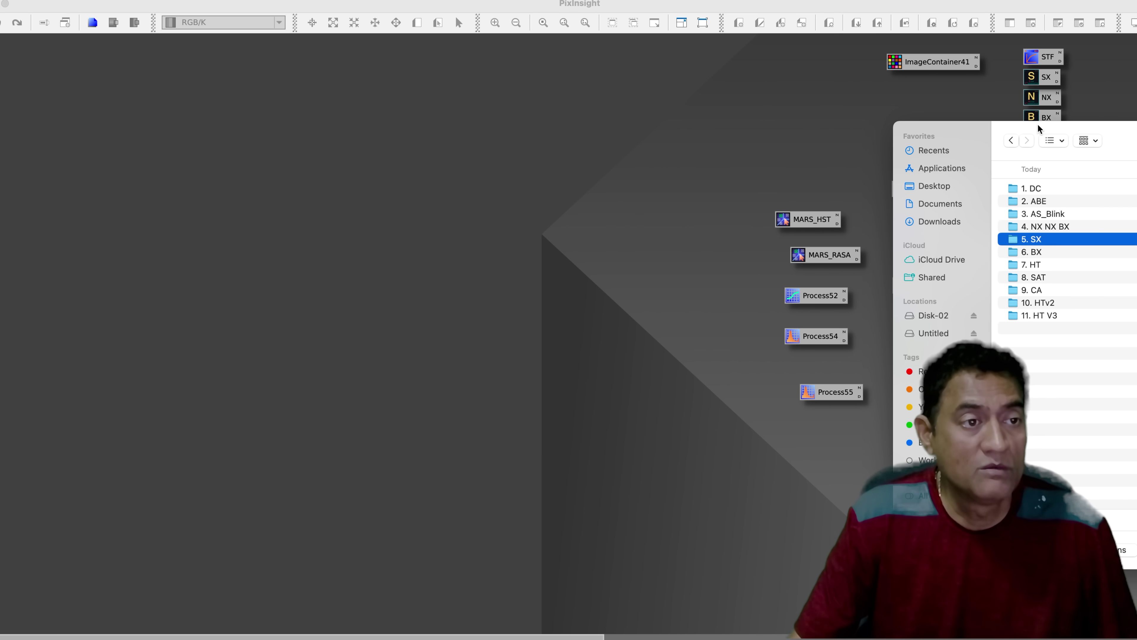
left_click_drag(1038, 128, 726, 72)
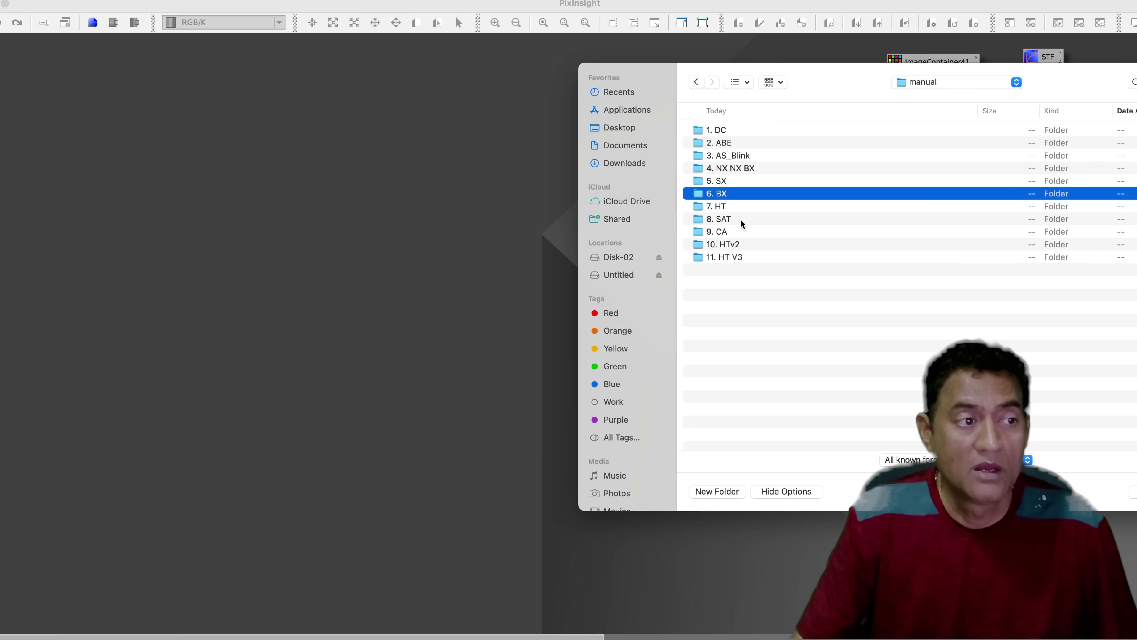
left_click(740, 233)
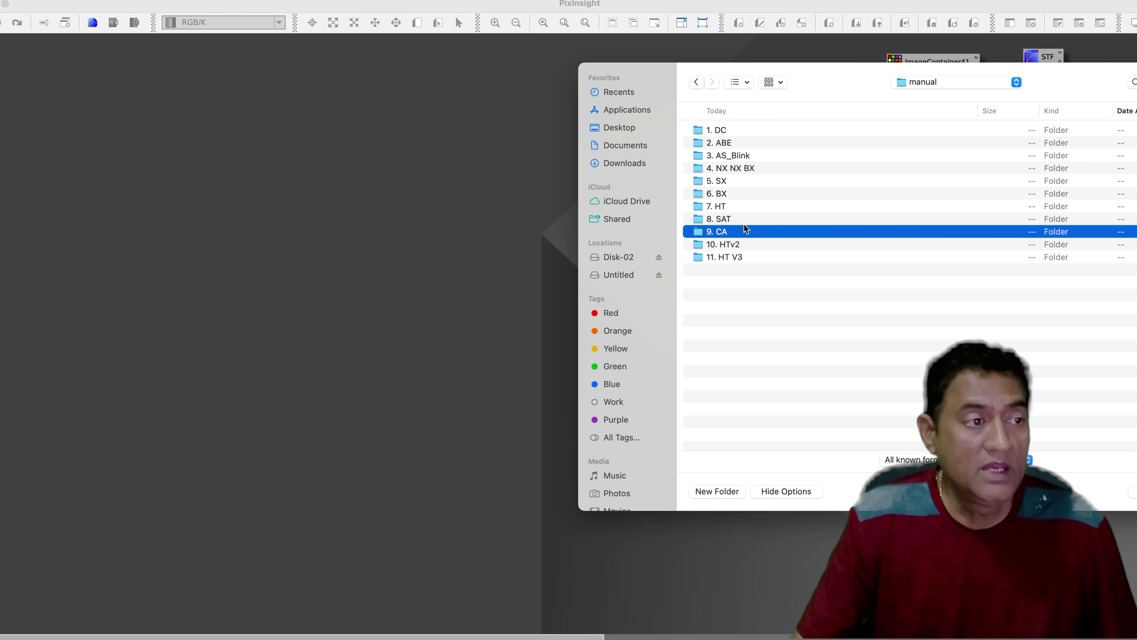
key("Up")
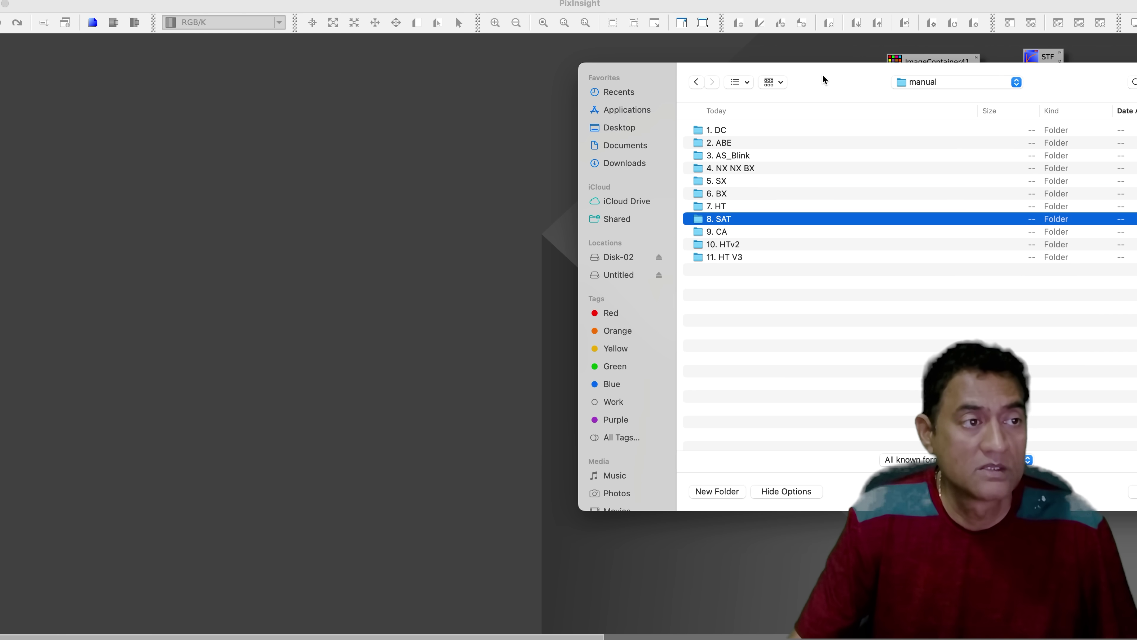
left_click_drag(823, 80, 767, 80)
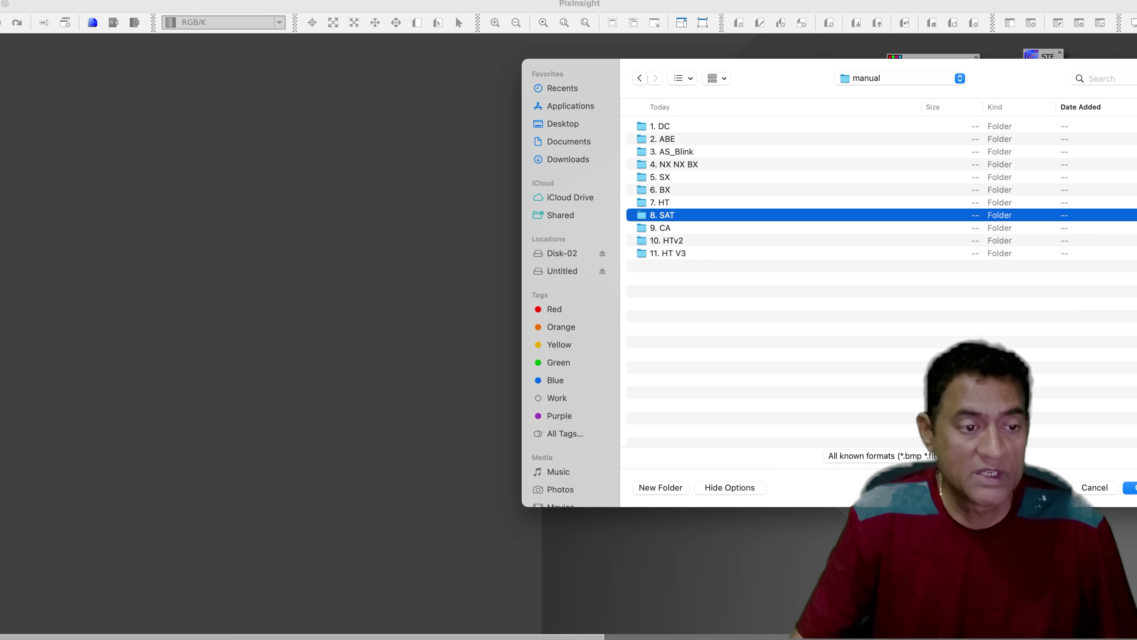
key("Return")
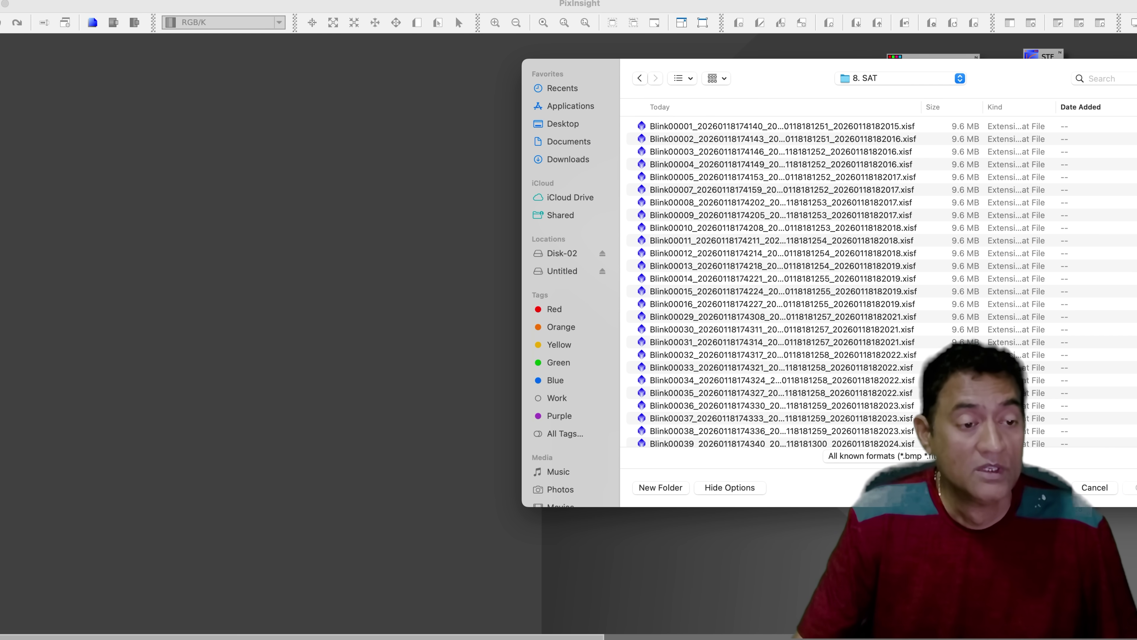
left_click(839, 191)
key("super+a")
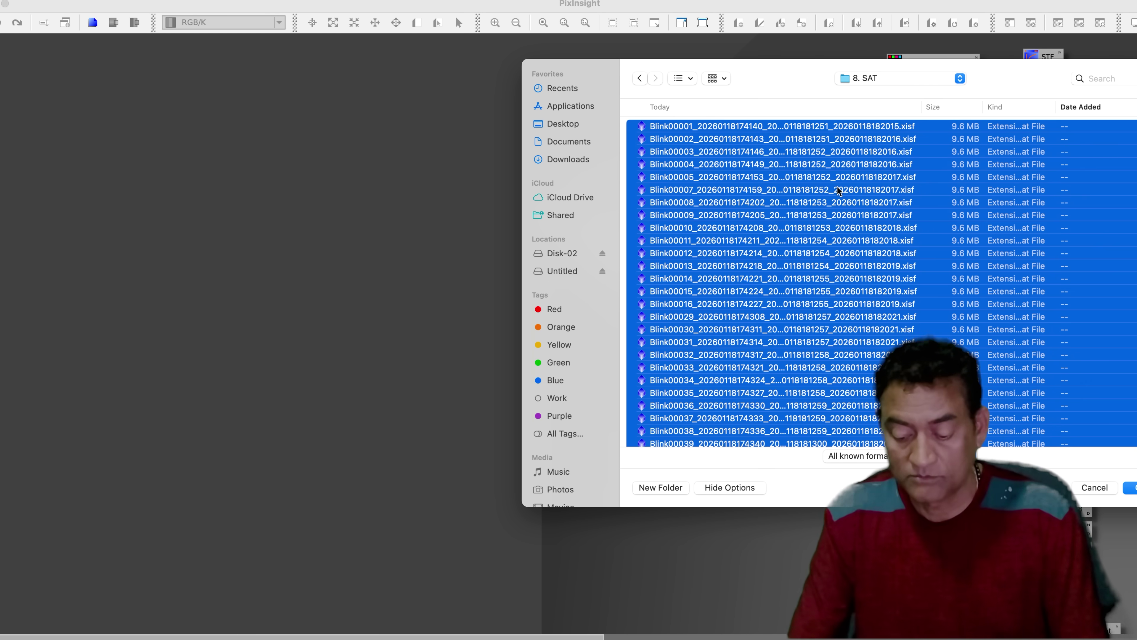
key("Return")
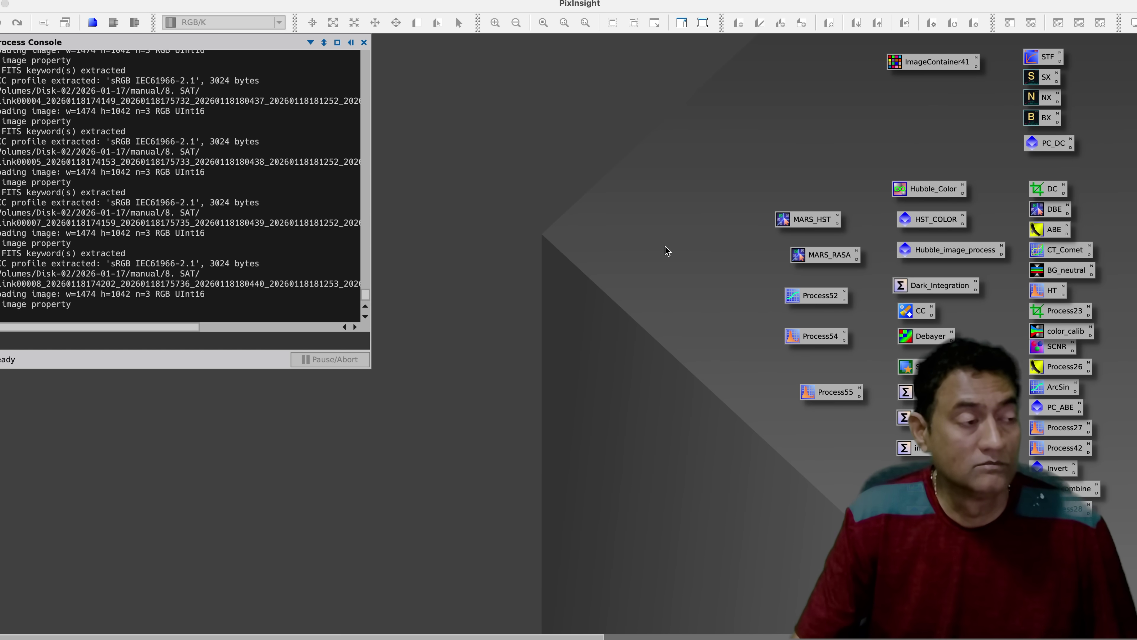
Step: Maximize the new BlinkScreen view and wheel-zoom on the comet
left_click(35, 42)
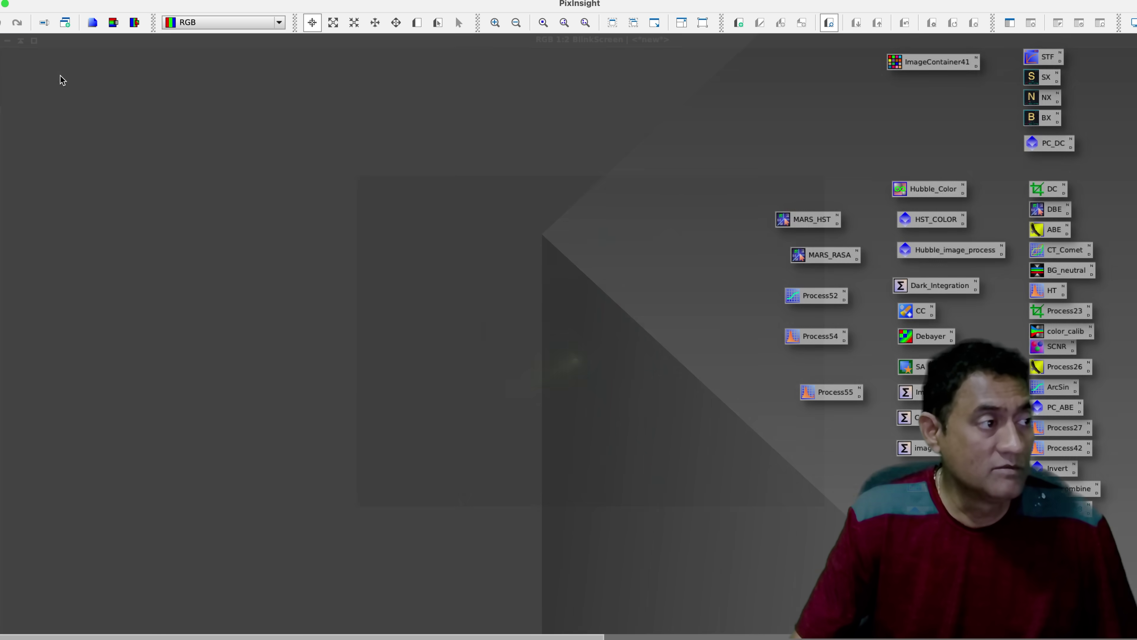
scroll(524, 318, "up", 2)
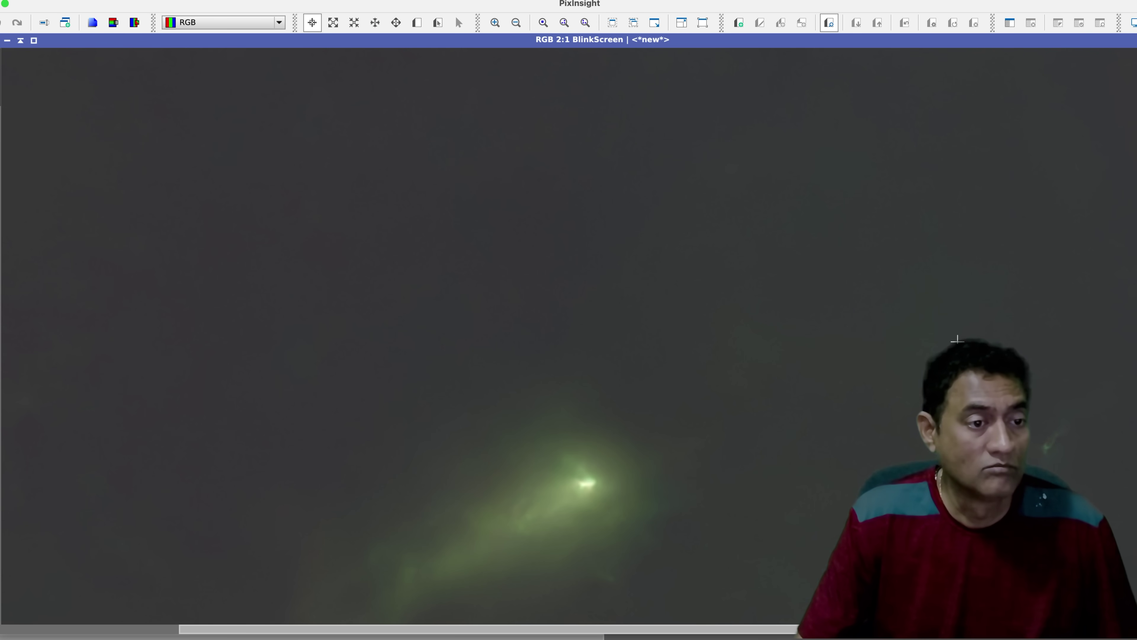
scroll(524, 318, "down", 5)
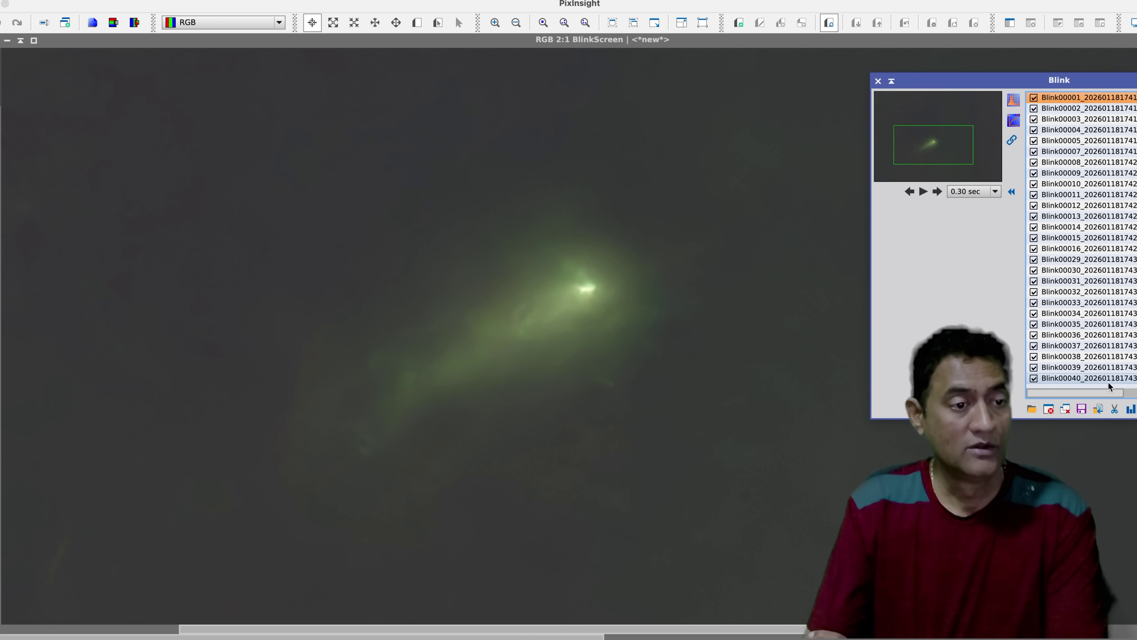
Step: Compare the latest frame Blink00040 with the earliest Blink00001, moving the Blink panel aside
left_click(1109, 381)
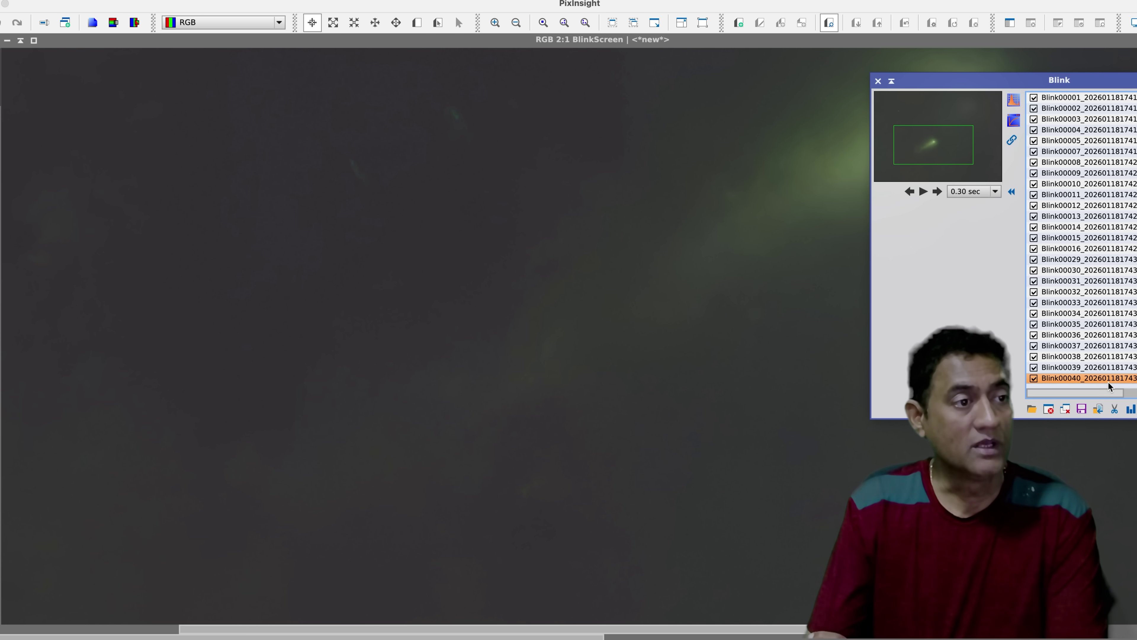
left_click_drag(920, 83, 1136, 86)
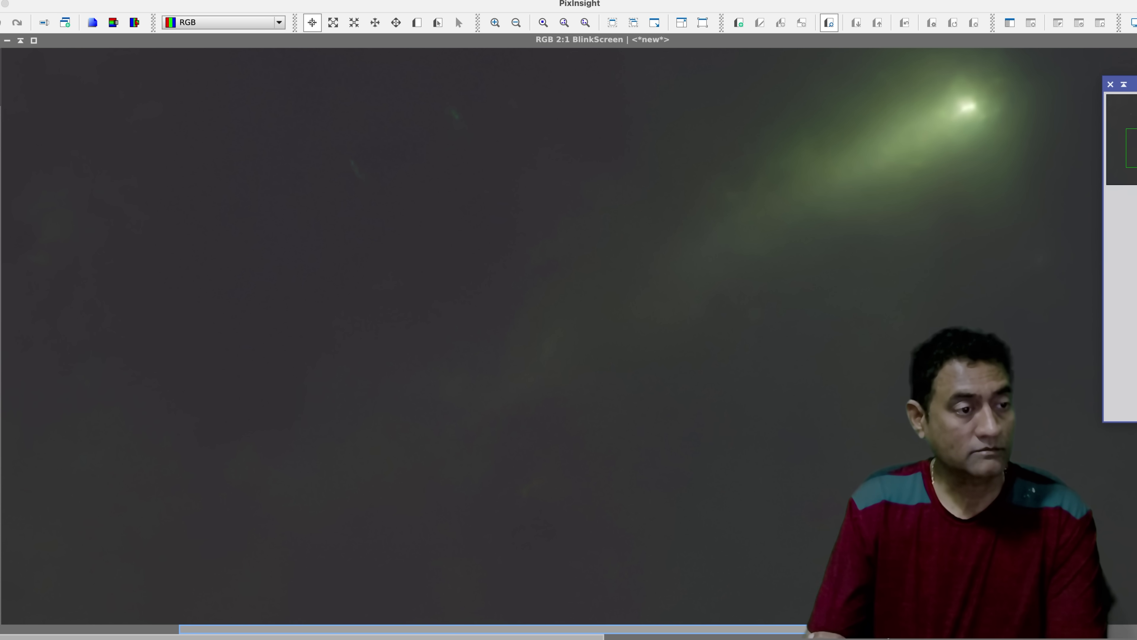
left_click_drag(804, 629, 813, 629)
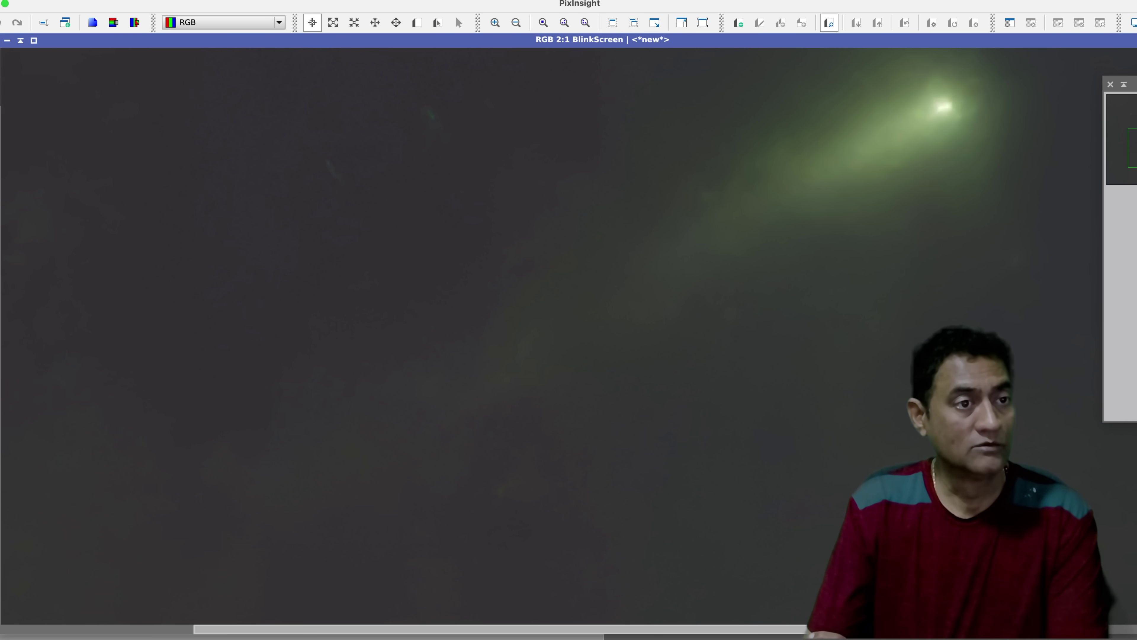
left_click_drag(1131, 84, 950, 263)
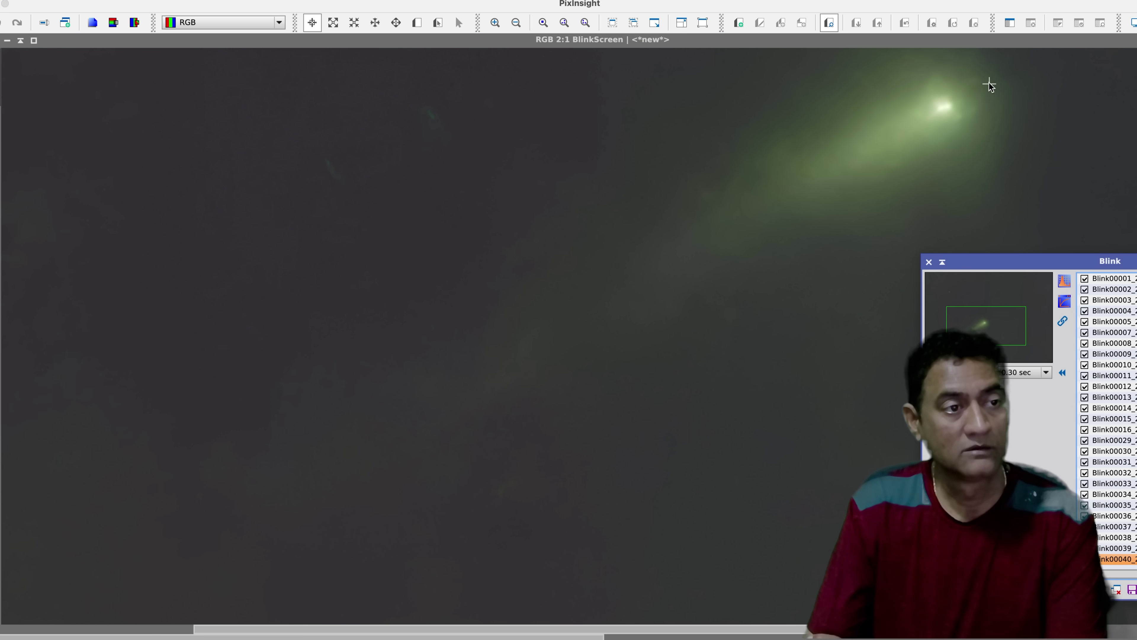
left_click(1115, 278)
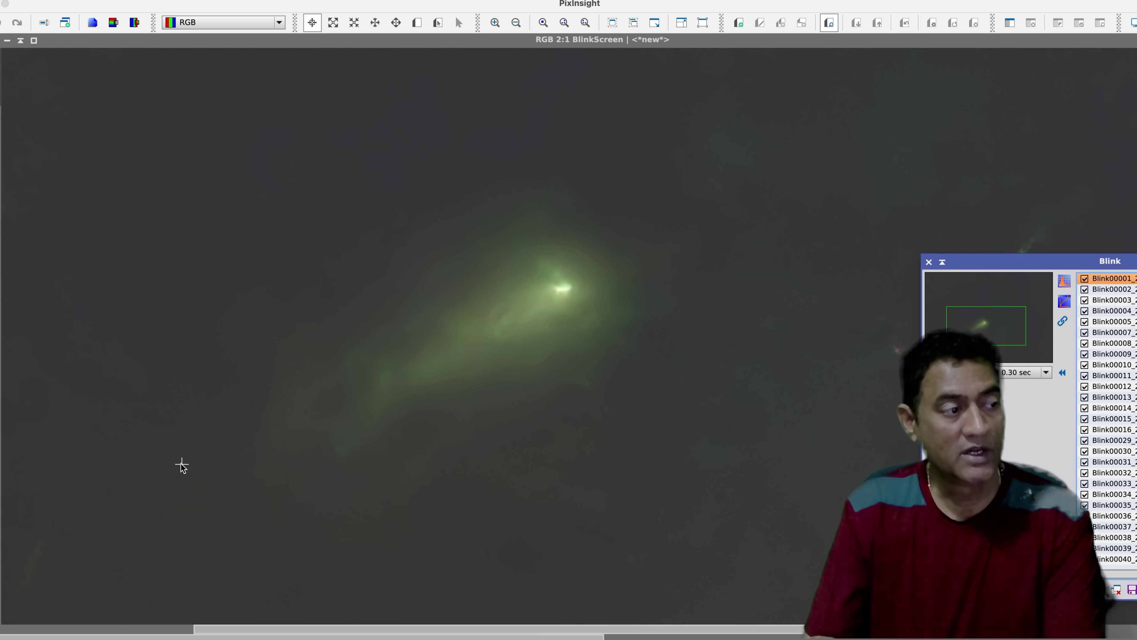
left_click(1135, 560)
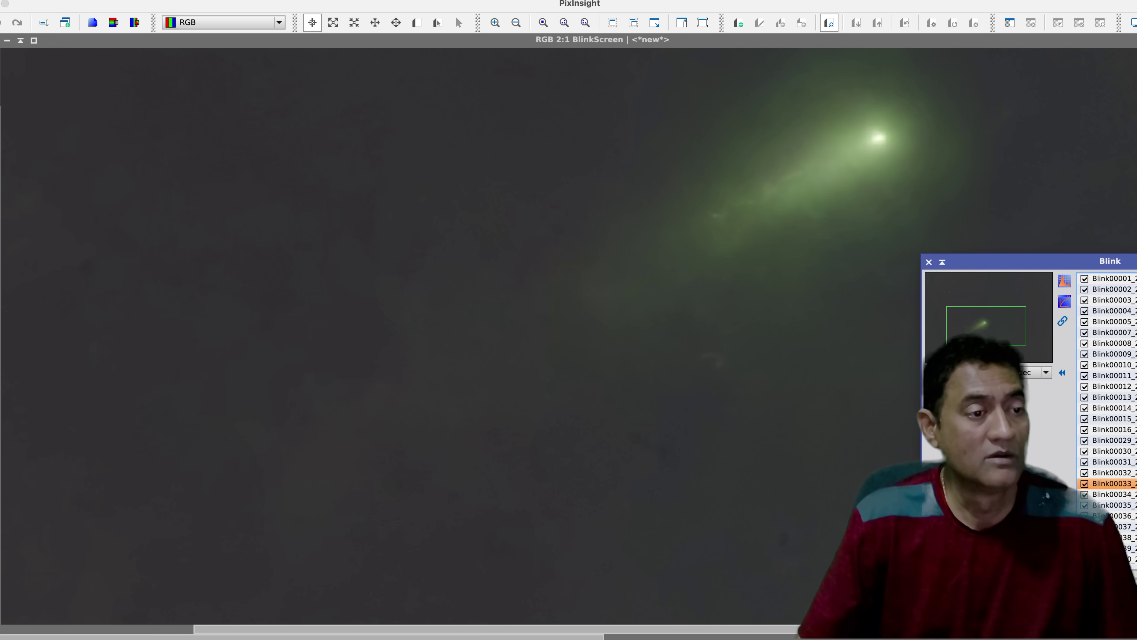
Step: Step back through Blink00033, 00032 and 00031, then return to Blink00001 before adding frames
left_click(1132, 482)
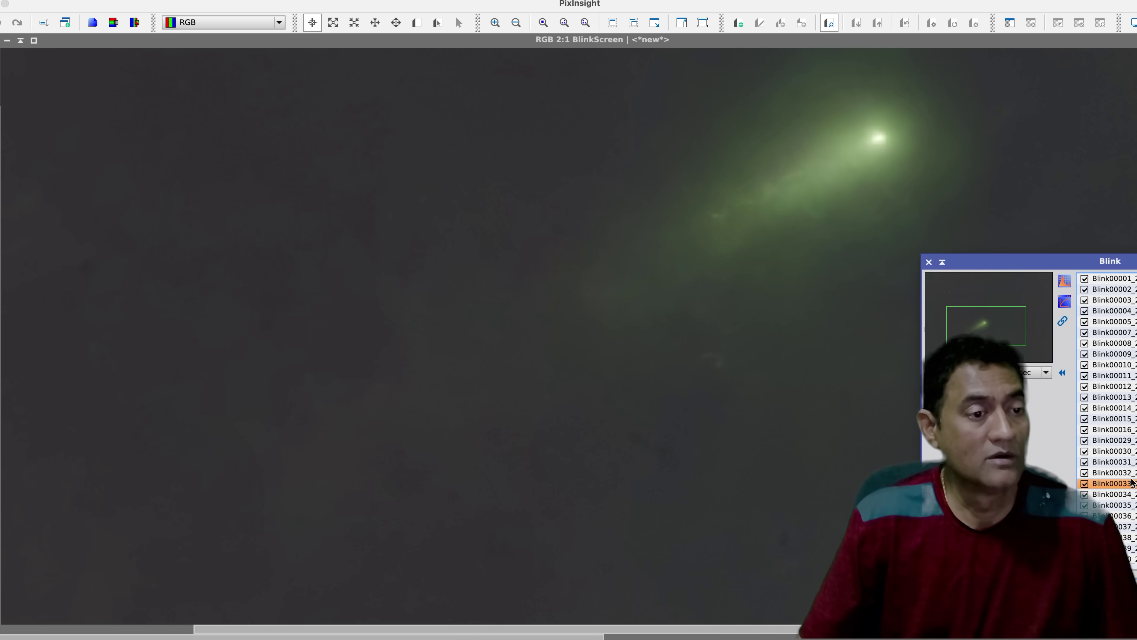
left_click(1133, 473)
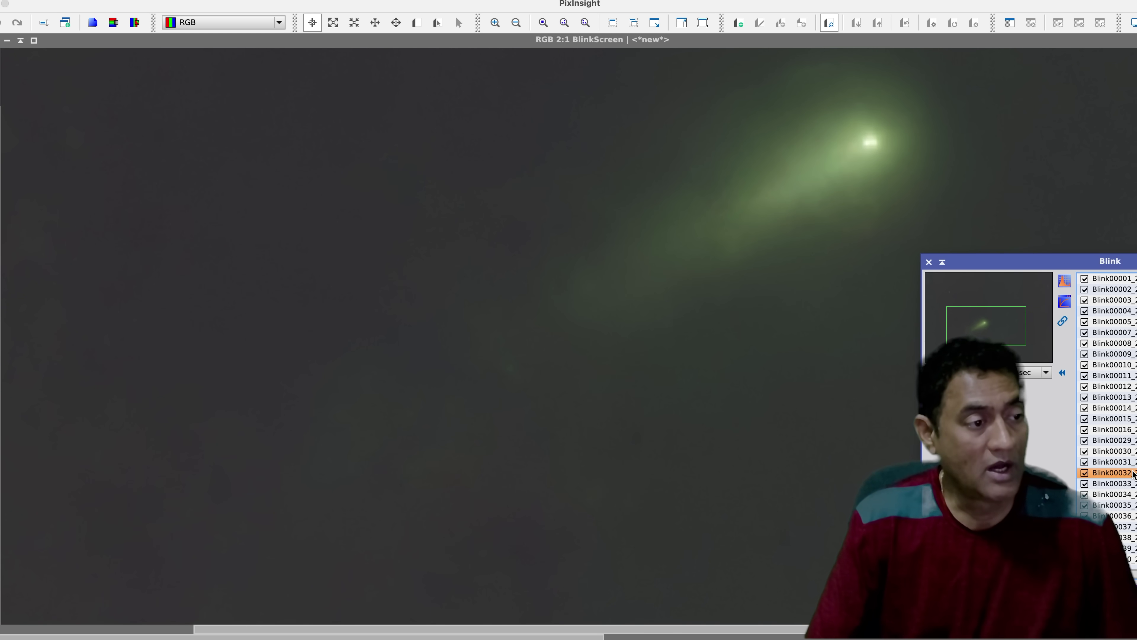
key("Up")
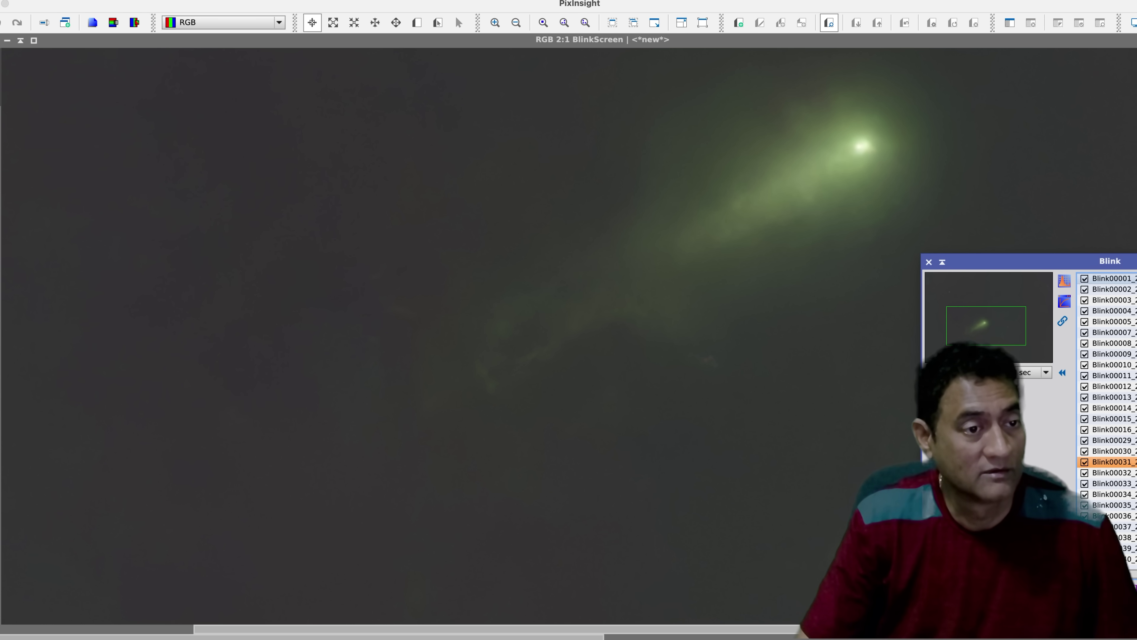
left_click(1135, 280)
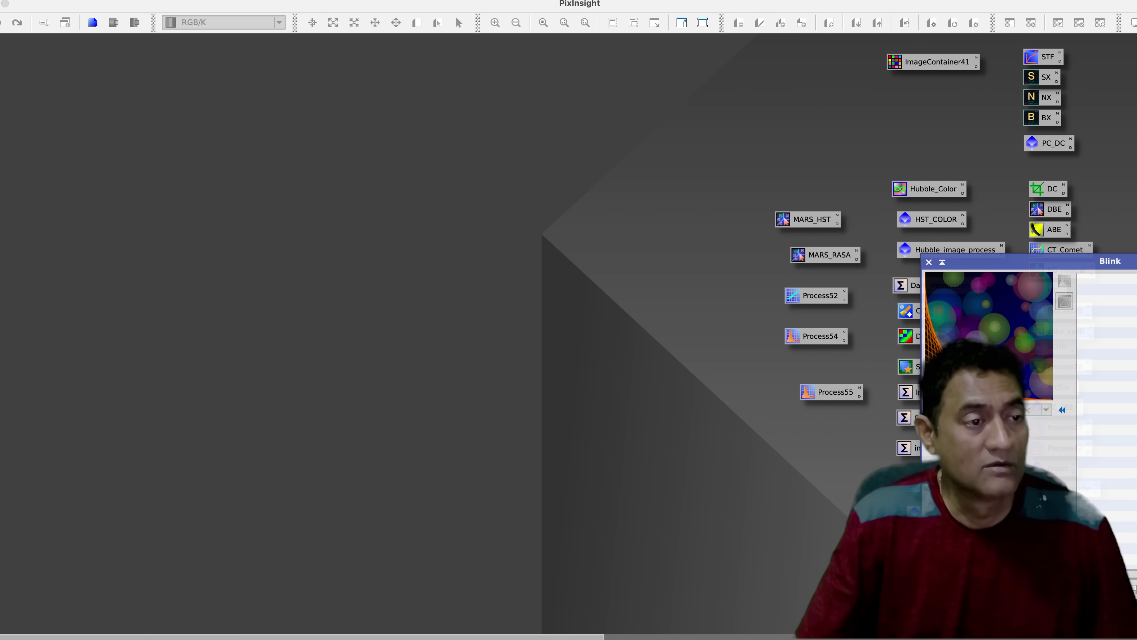
key("super+o")
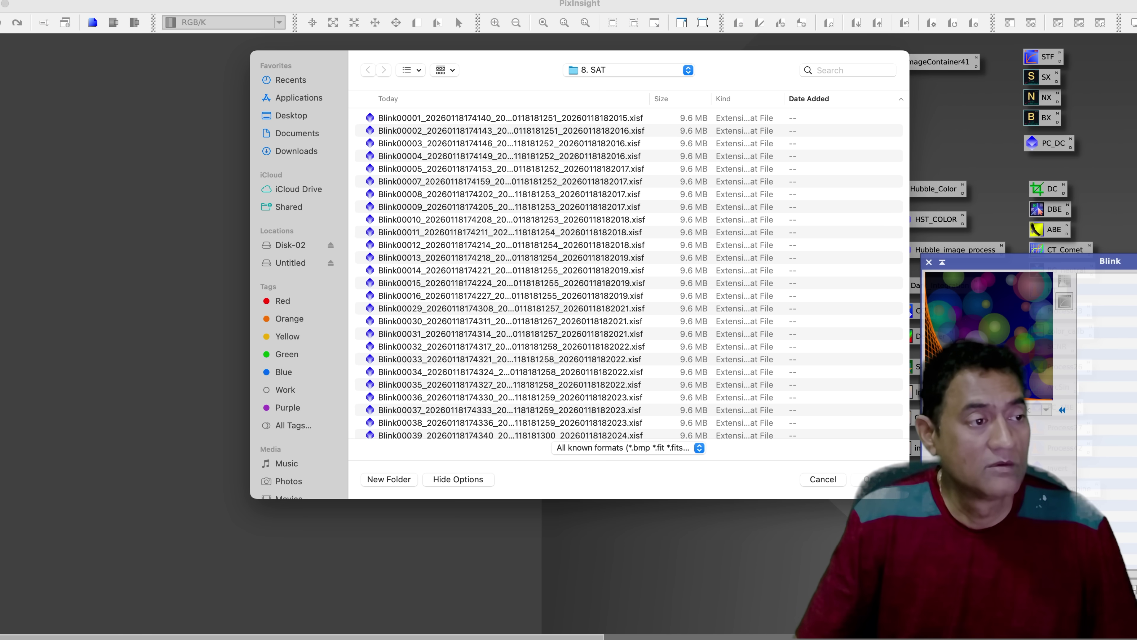
Step: Navigate to manual > 11. HT V3 and select all its Blink files
left_click(607, 77)
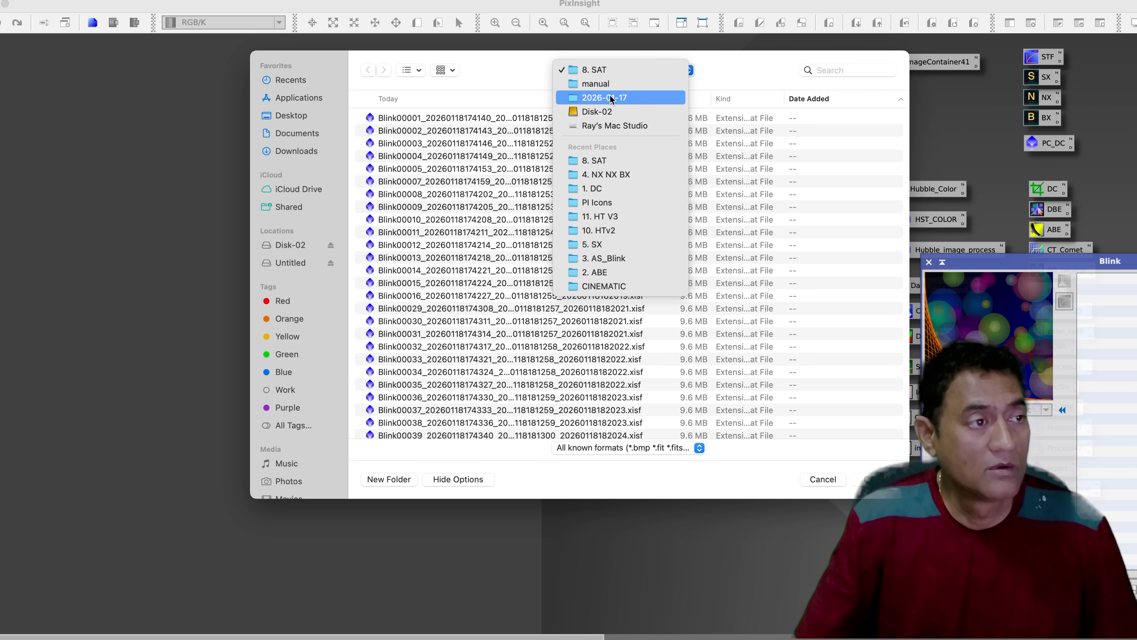
left_click(582, 84)
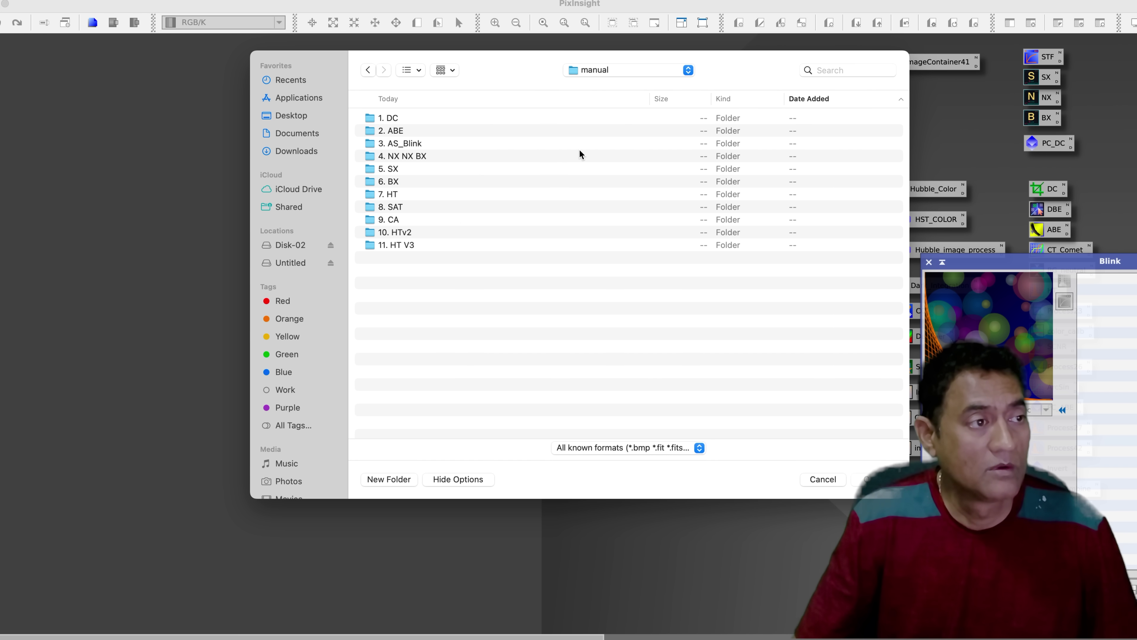
left_click(409, 248)
left_click(880, 489)
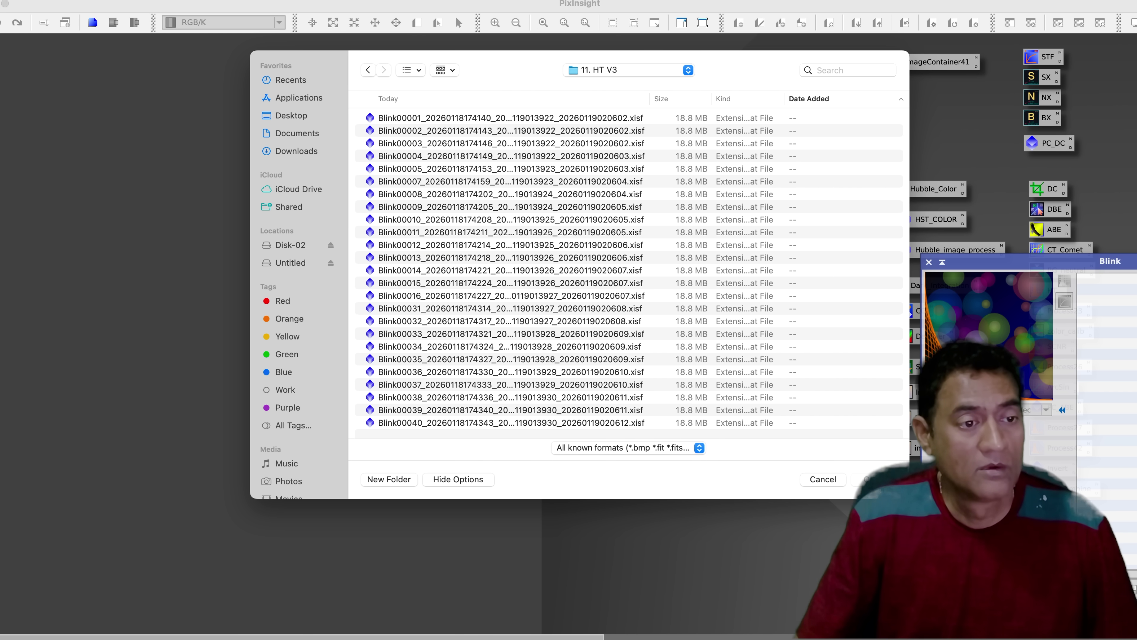
left_click(675, 320)
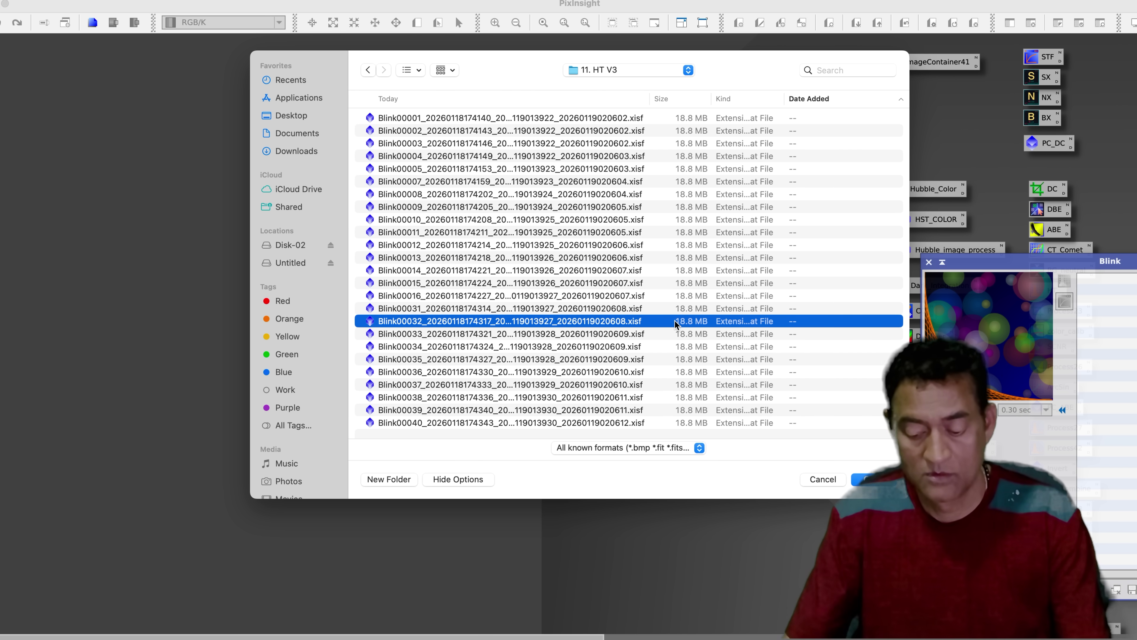
key("super+a")
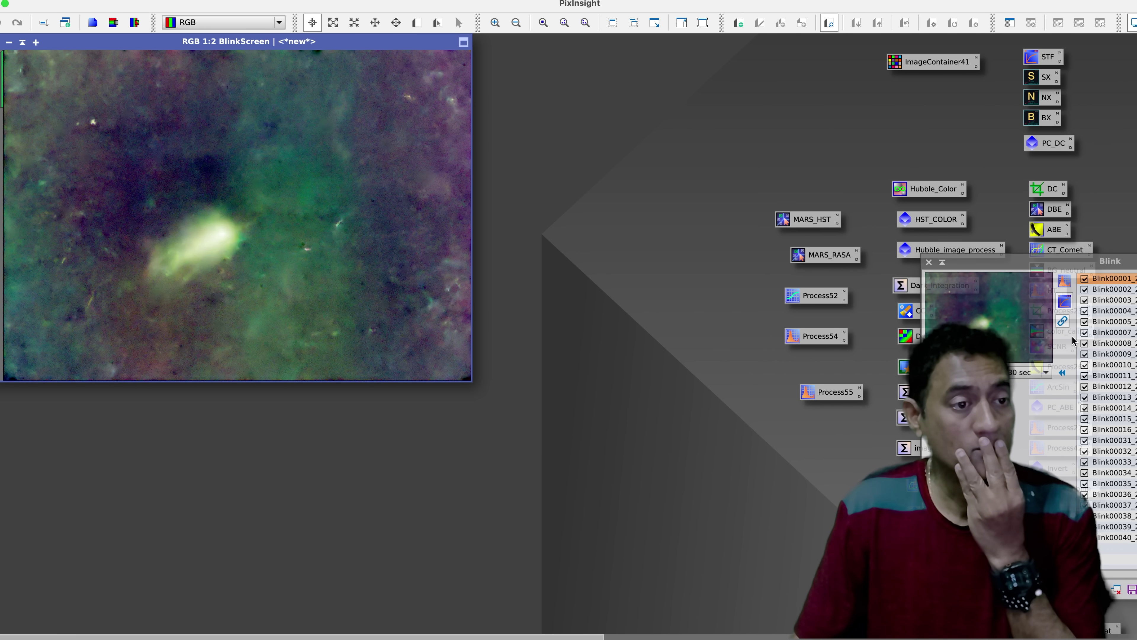
Step: Re-stretch with linked auto-STF channels, maximize the BlinkScreen and zoom to 1:1
left_click(1063, 322)
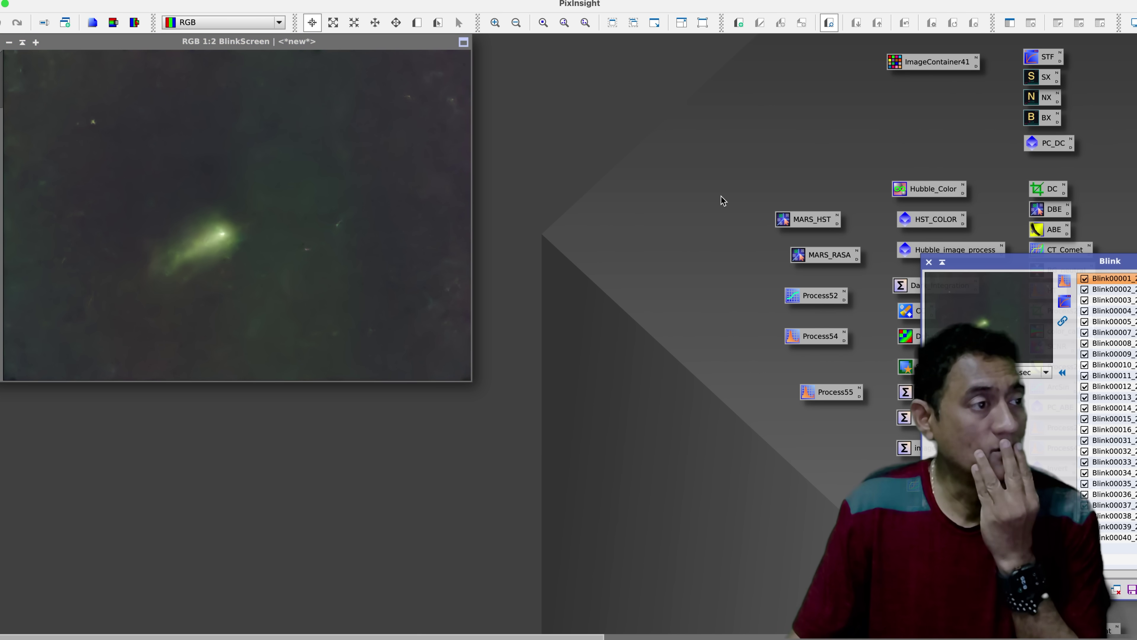
left_click(240, 42)
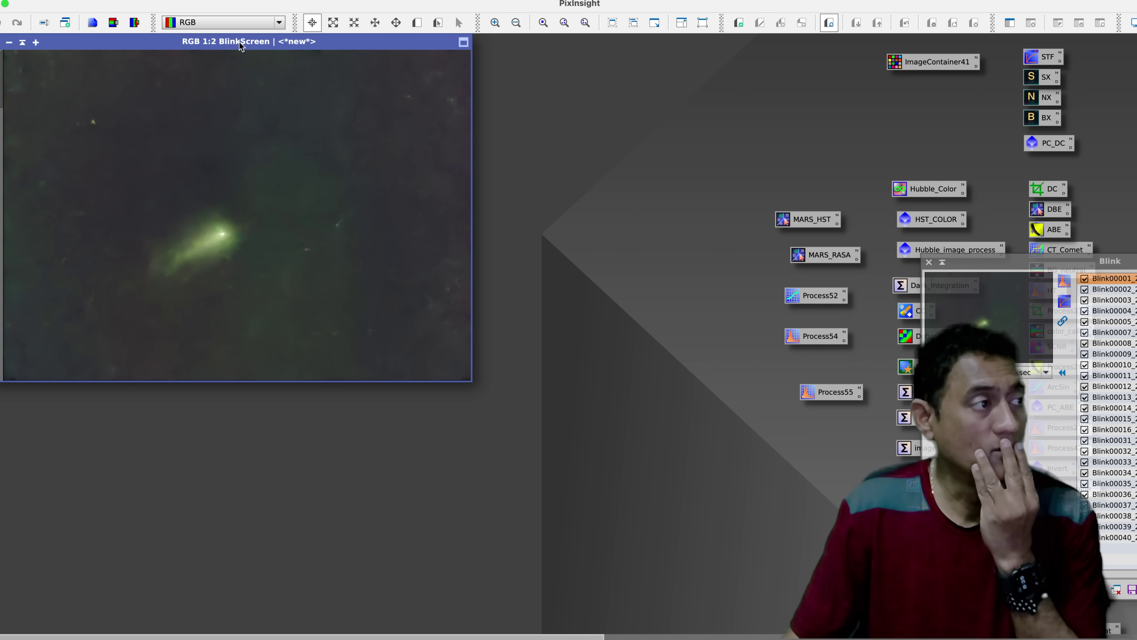
left_click(36, 42)
scroll(436, 327, "down", 1)
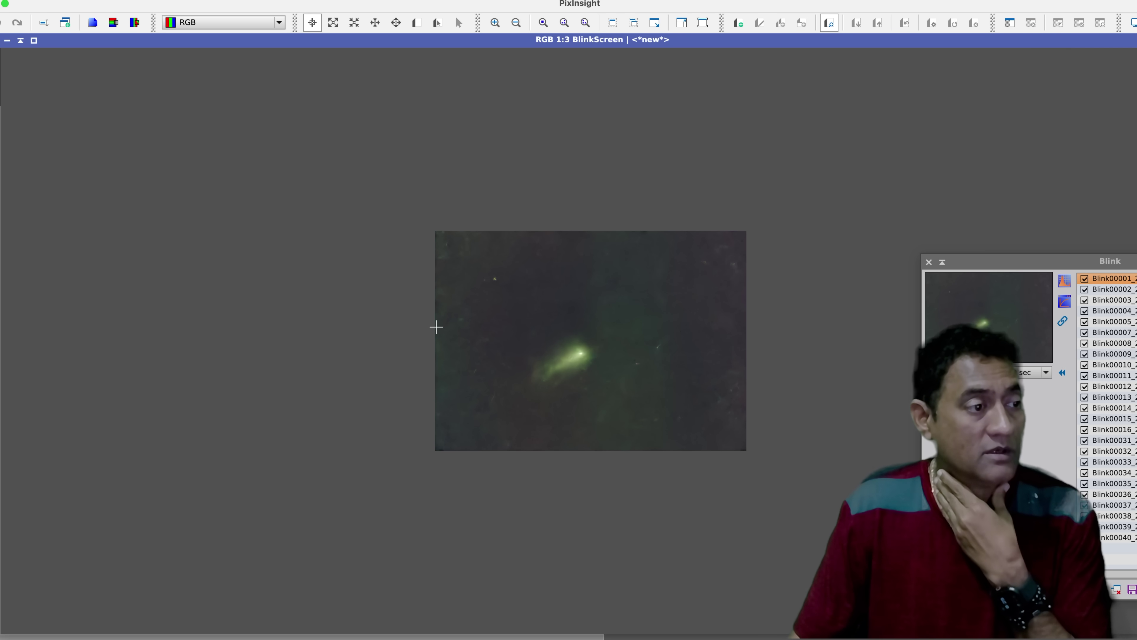
scroll(437, 327, "up", 2)
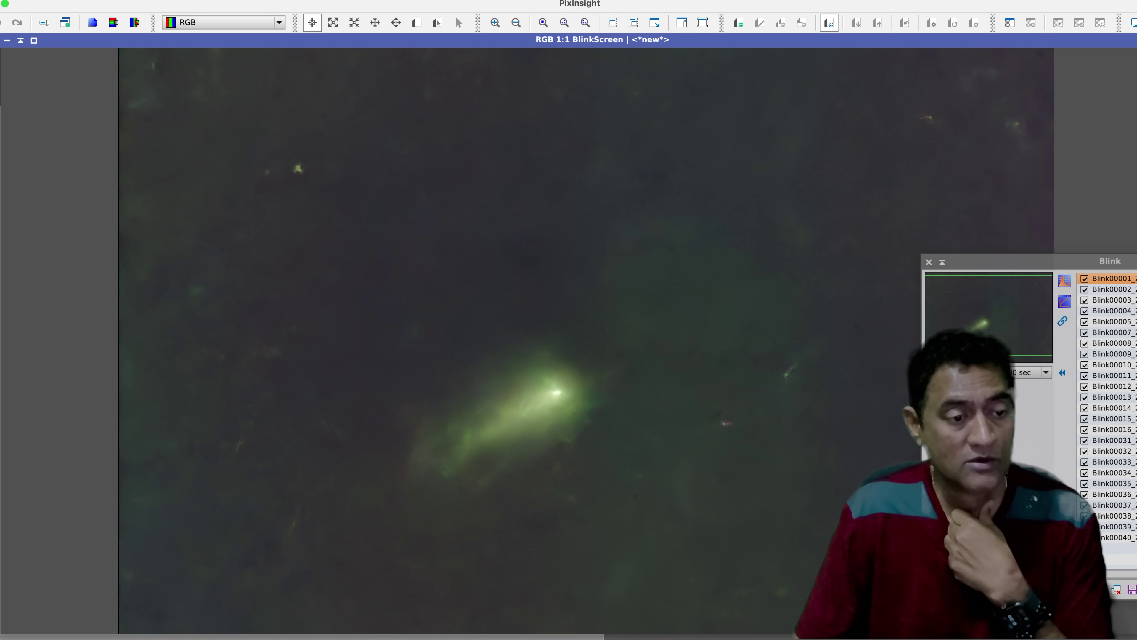
Step: Compare the last frame Blink00040 against the first frame Blink00001
left_click(1121, 540)
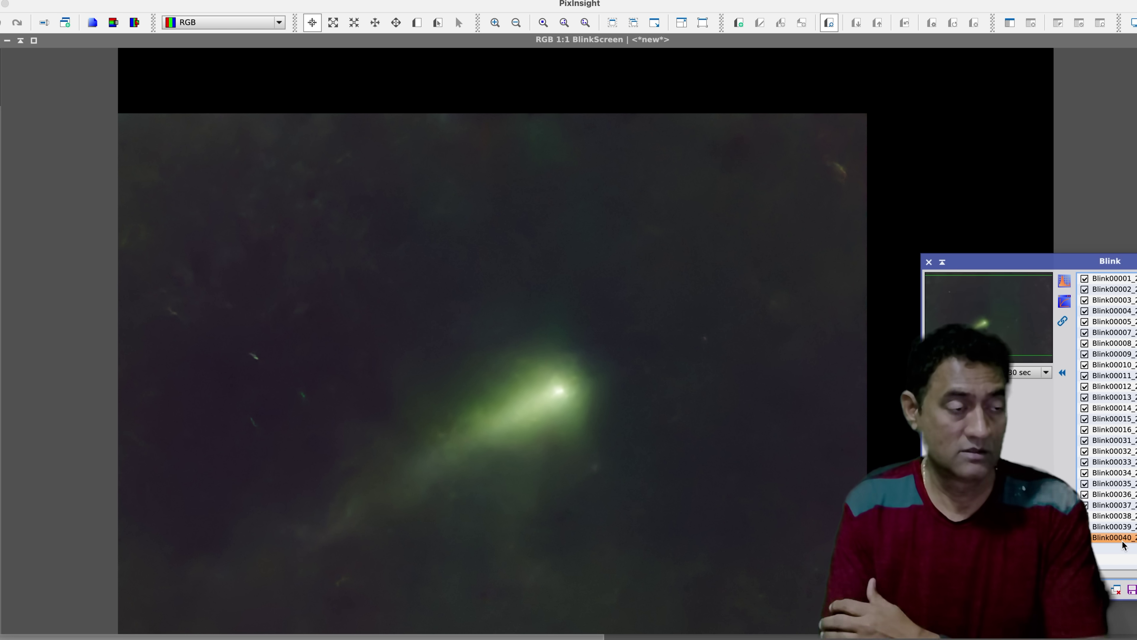
key("Up")
key("Up")
key("Up")
key("Up")
key("Up")
key("Up")
key("Up")
key("Up")
key("Up")
key("Up")
key("Up")
key("Up")
key("Up")
key("Up")
key("Up")
key("Up")
key("Up")
key("Up")
key("Up")
key("Up")
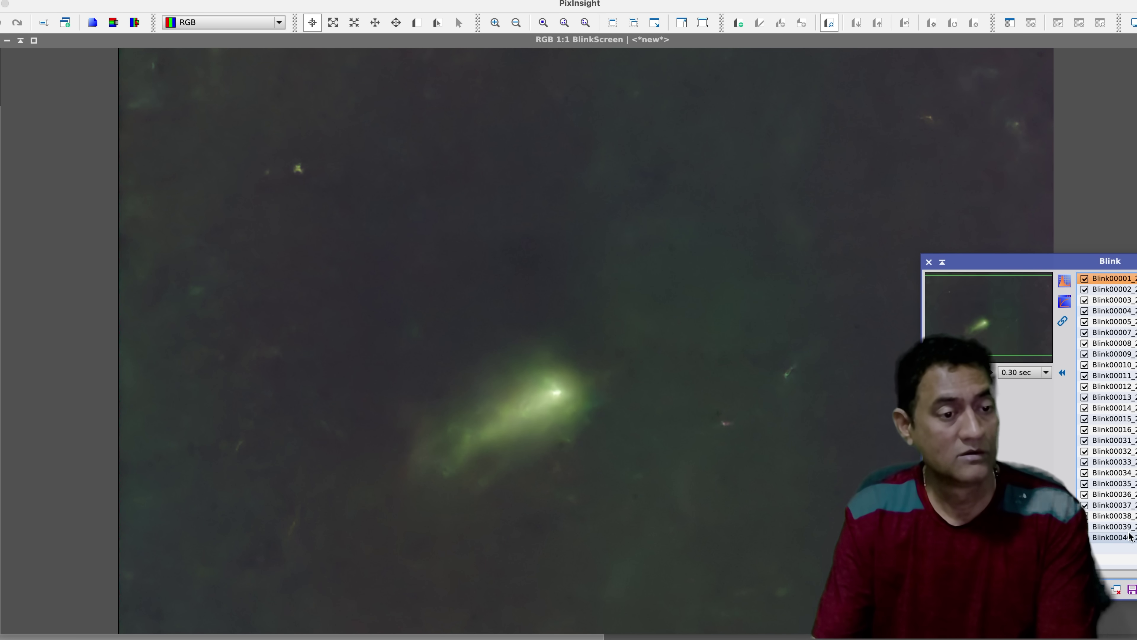
left_click(1128, 539)
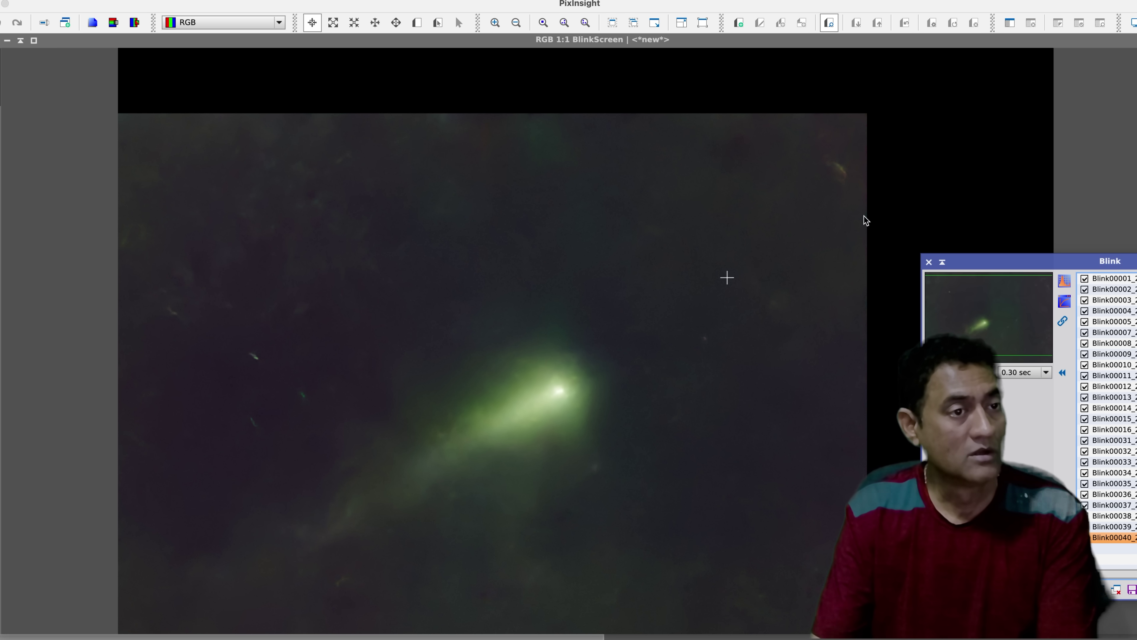
Step: Wheel-zoom in and out and pan around the comet's tail
scroll(414, 453, "up", 2)
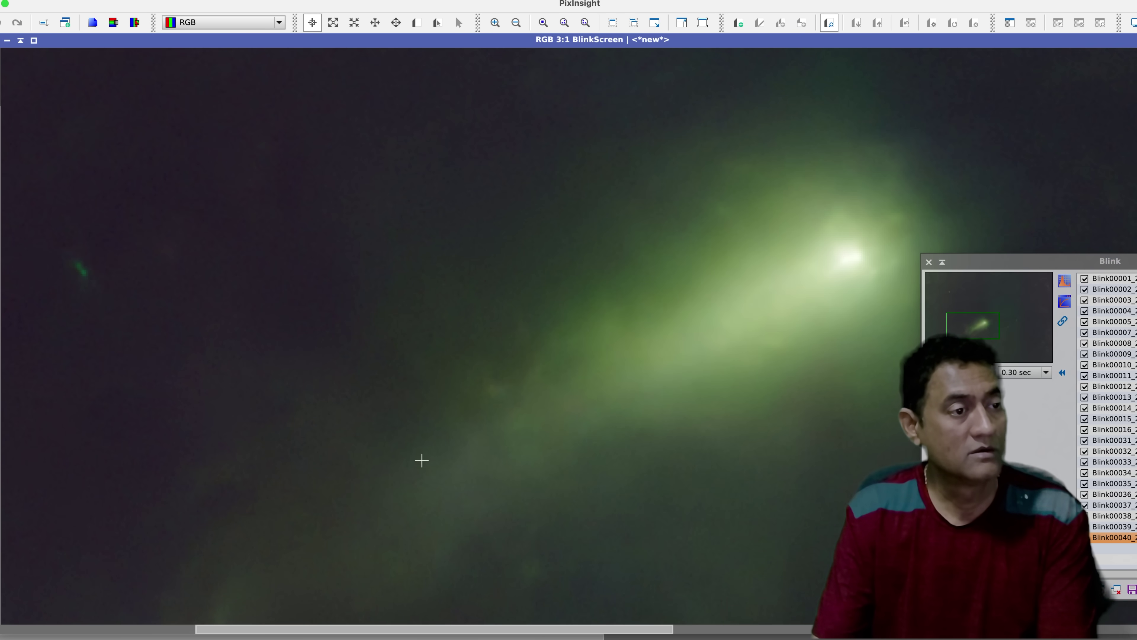
scroll(637, 442, "down", 1)
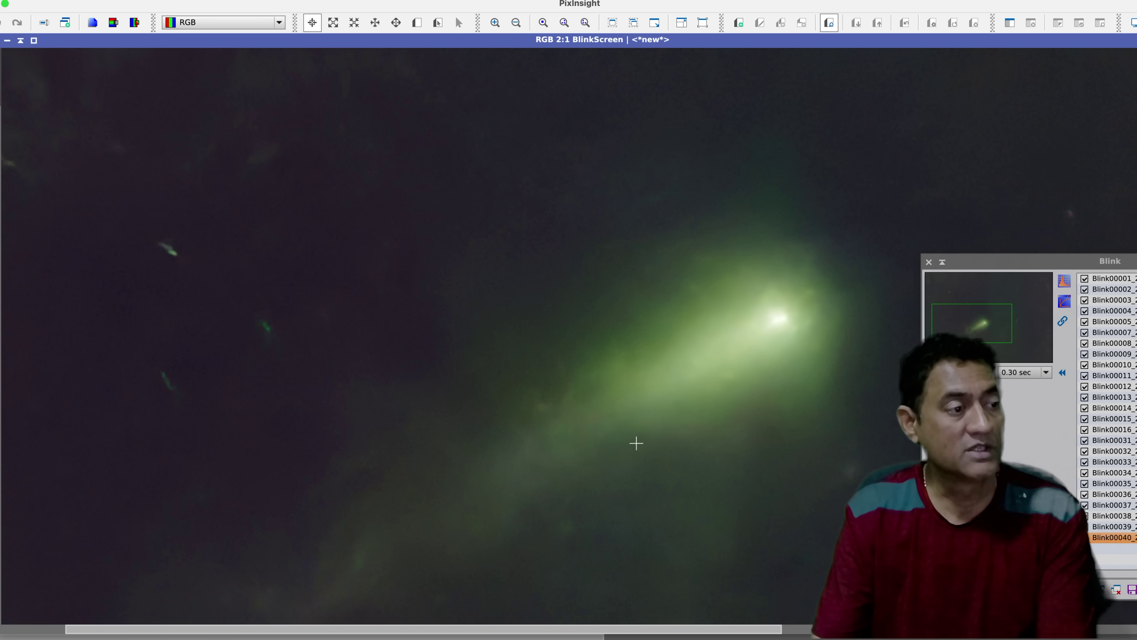
scroll(637, 443, "down", 1)
scroll(622, 445, "up", 1)
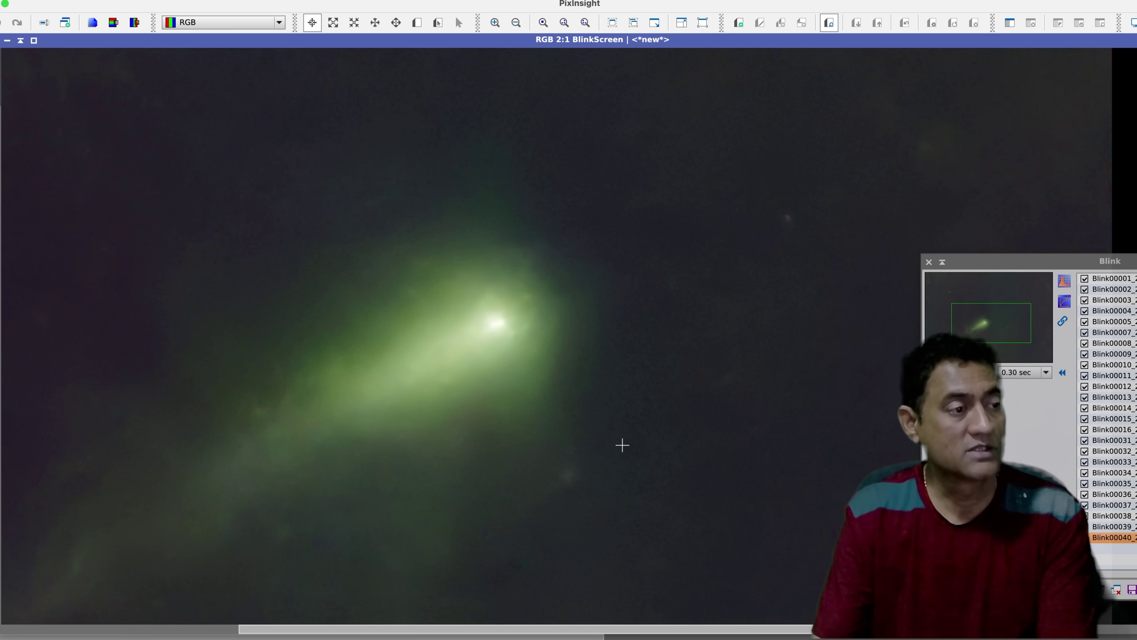
scroll(621, 576, "left", 5)
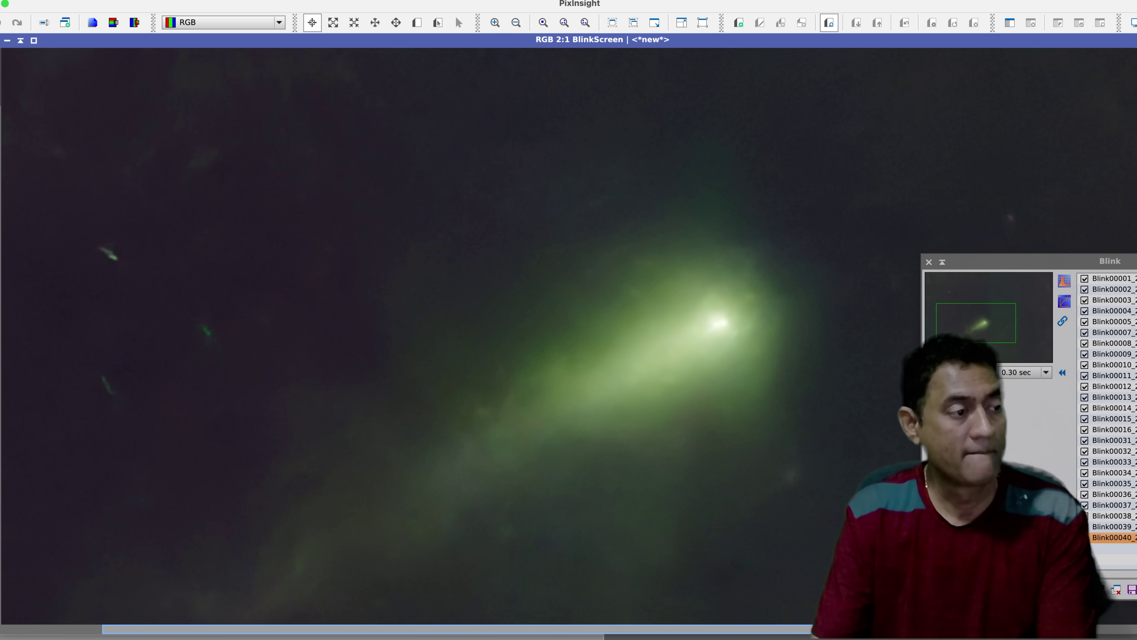
scroll(849, 355, "up", 1)
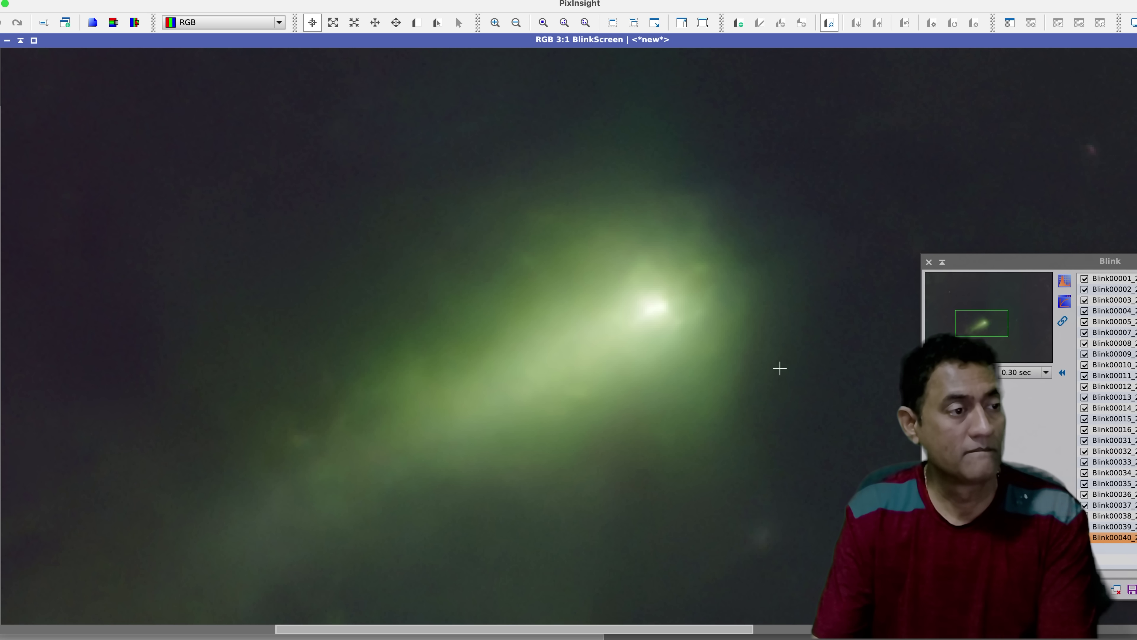
scroll(737, 380, "down", 1)
scroll(736, 380, "down", 1)
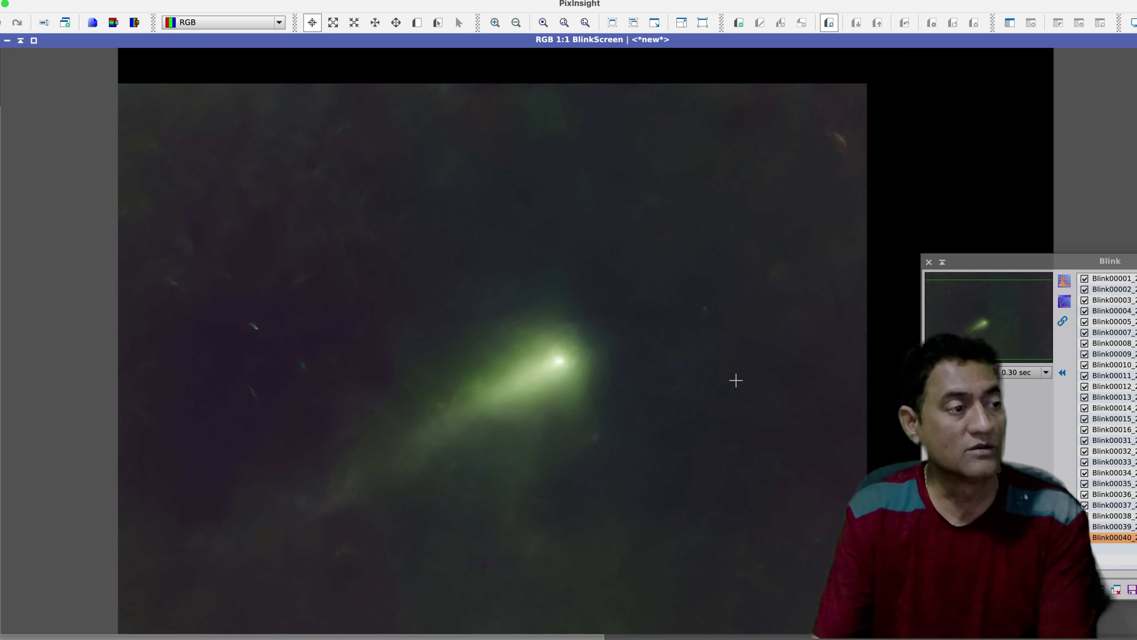
Step: Flip again between Blink00001 and Blink00040, ending on the first frame, then leave PixInsight
left_click(1118, 280)
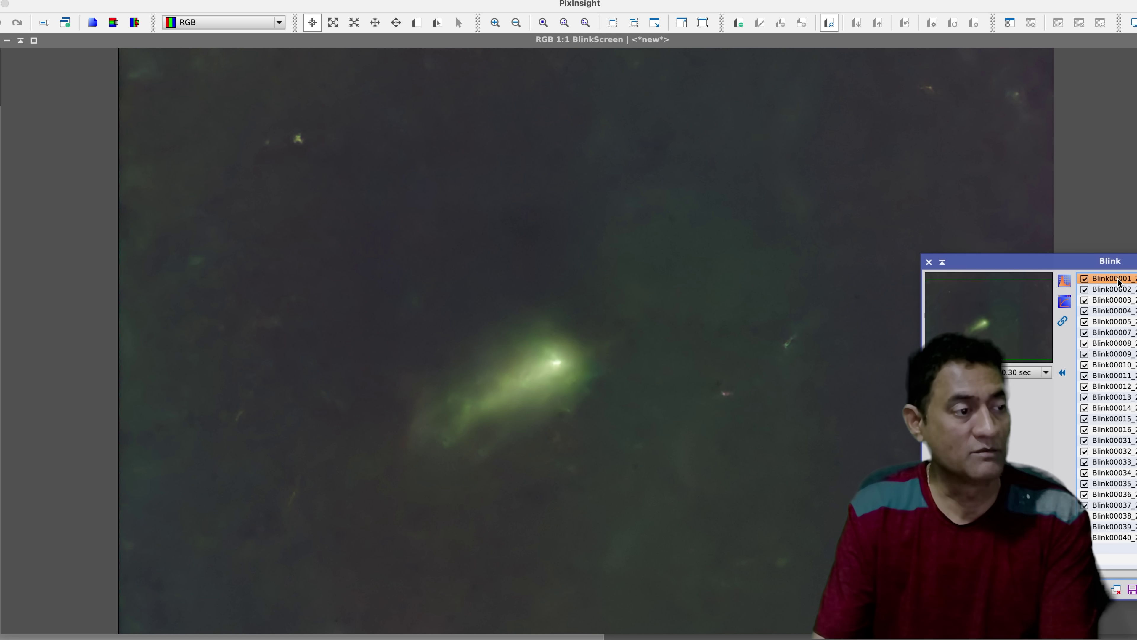
left_click(1123, 540)
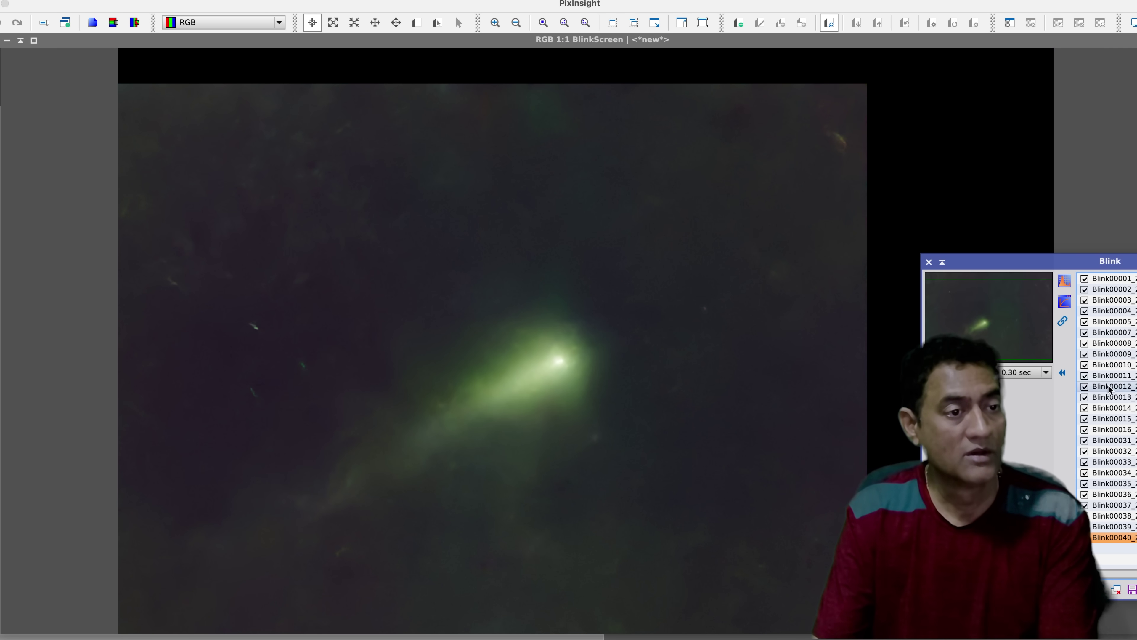
left_click(1117, 279)
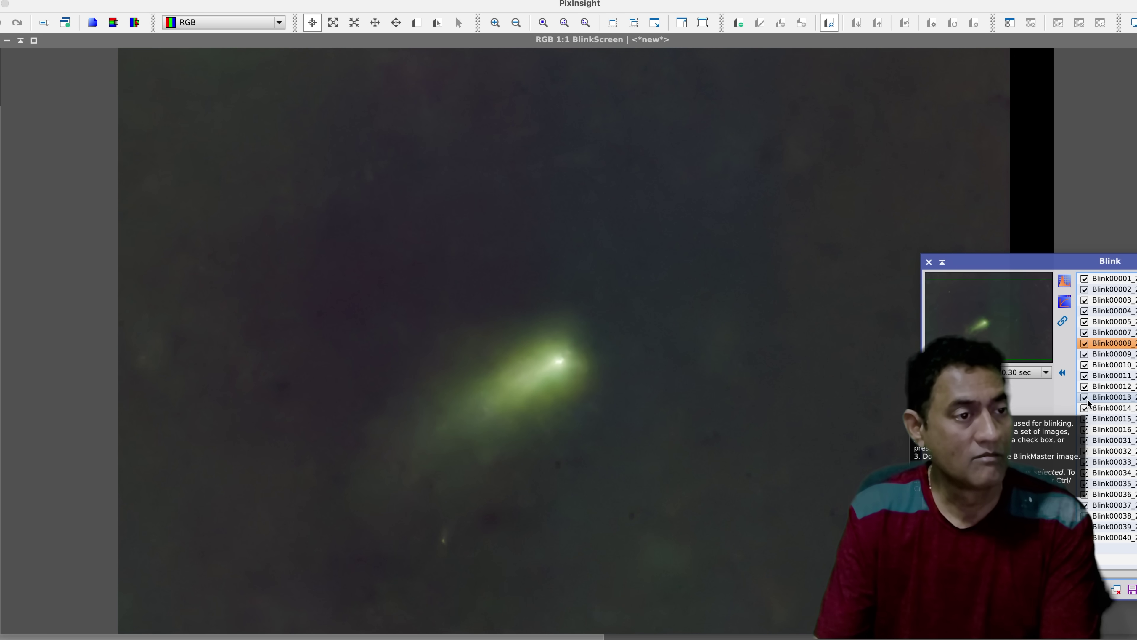
scroll(635, 437, "up", 1)
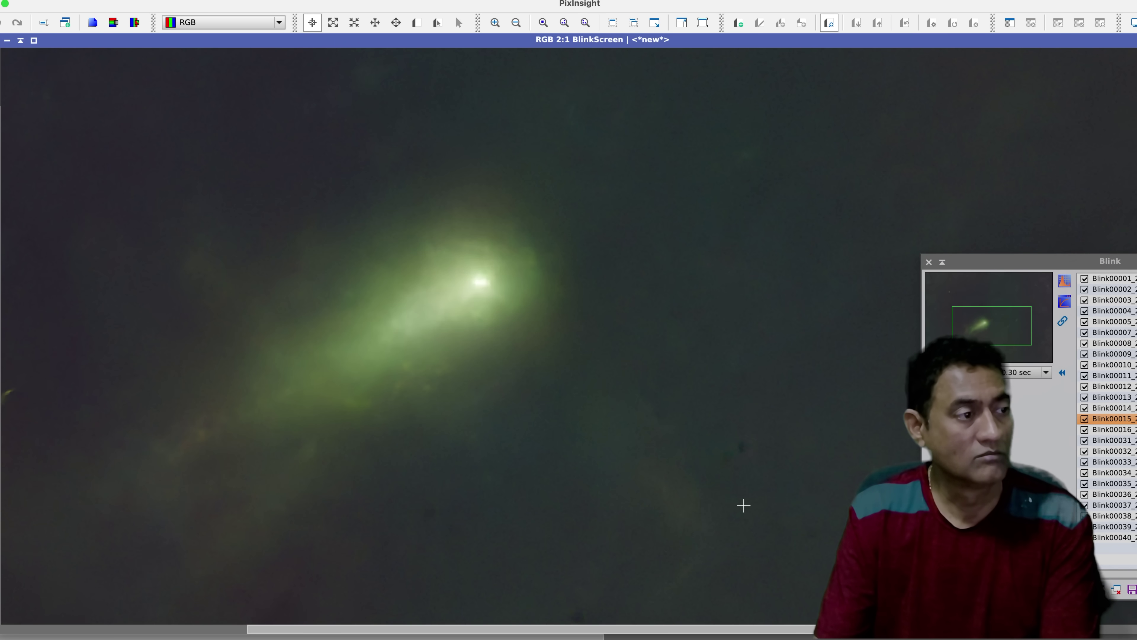
key("super+Tab")
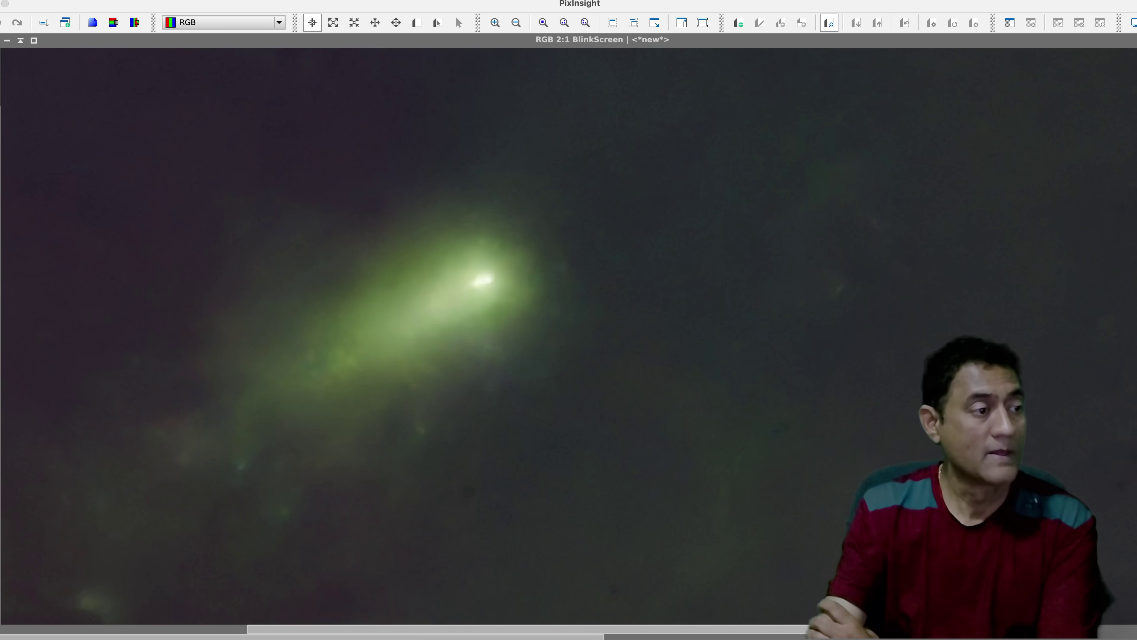
Step: Return to PixInsight with the 11. HT V3 comet frames still animating full-screen
key("super+Tab")
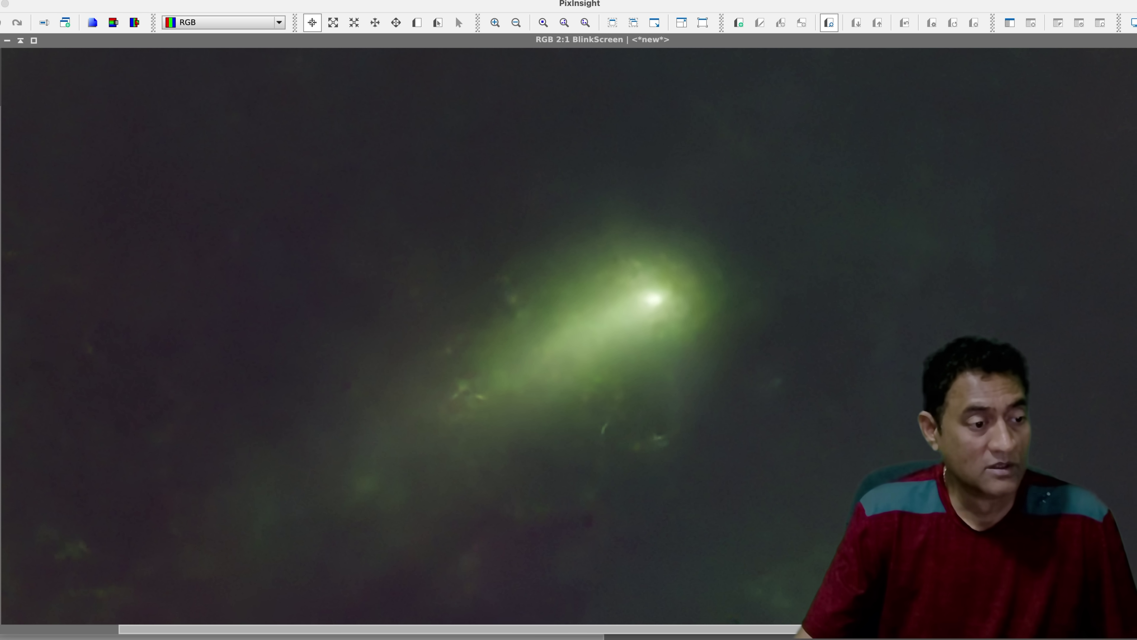
scroll(736, 638, "left", 5)
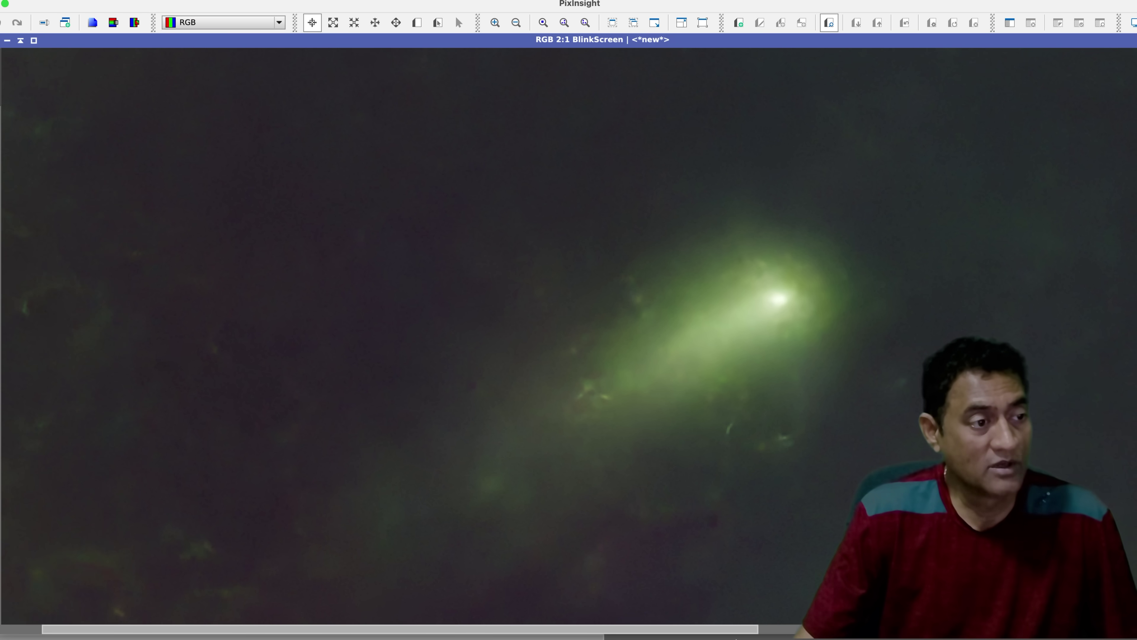
scroll(569, 335, "down", 5)
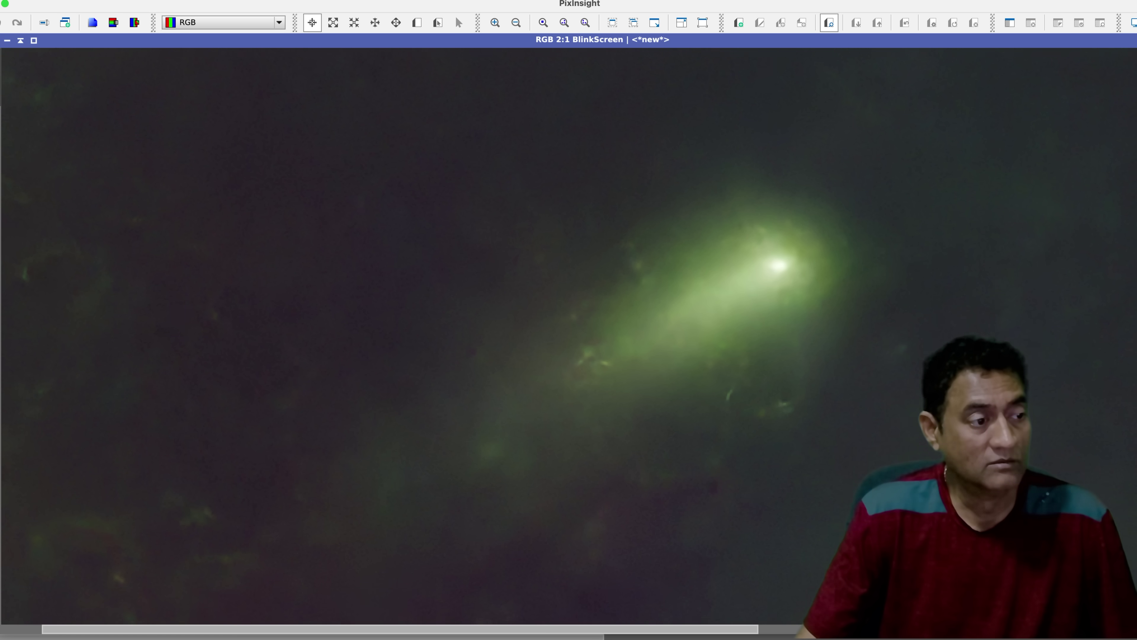